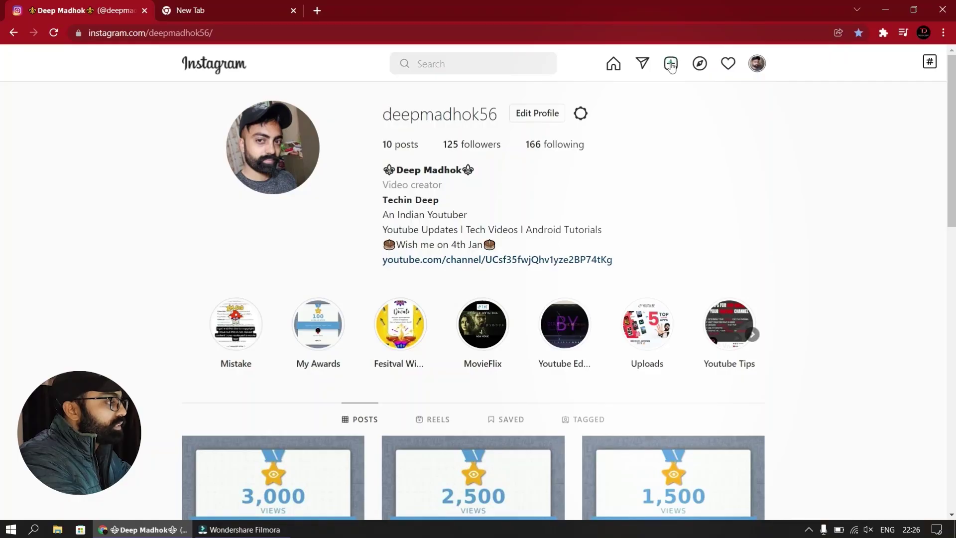
Open Instagram's new-post dialog to view its upload options and close it without selecting a file
click(672, 65)
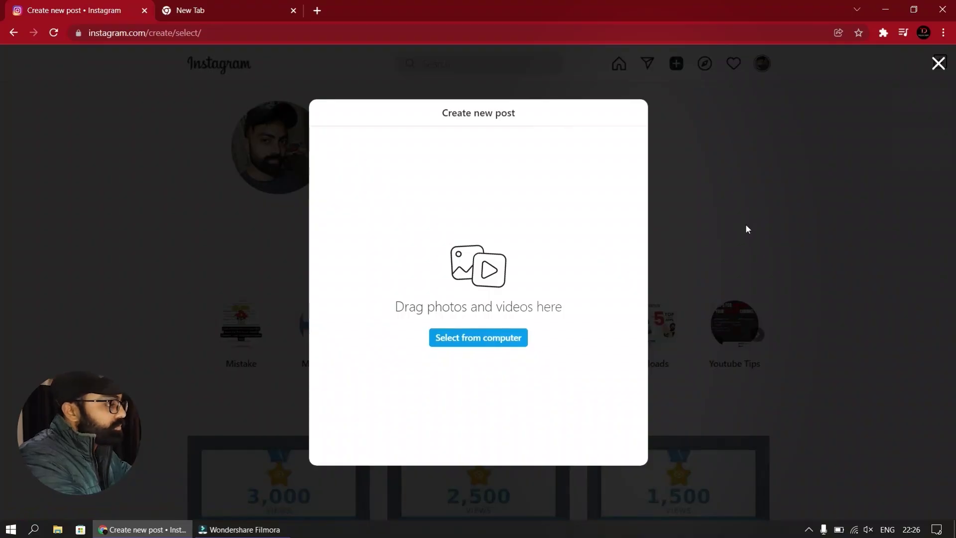
click(938, 63)
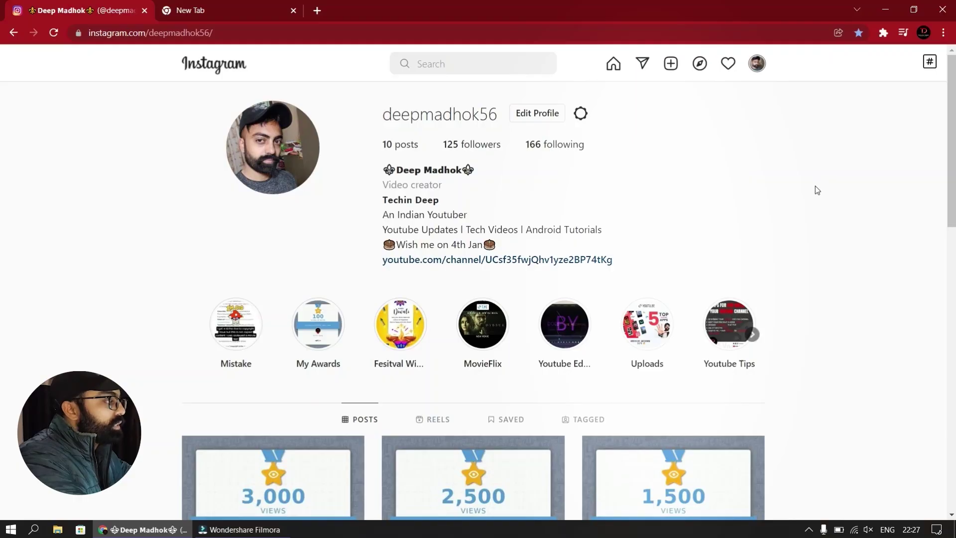
Open the browser's developer tools for the Instagram profile page and turn on mobile device emulation
click(944, 33)
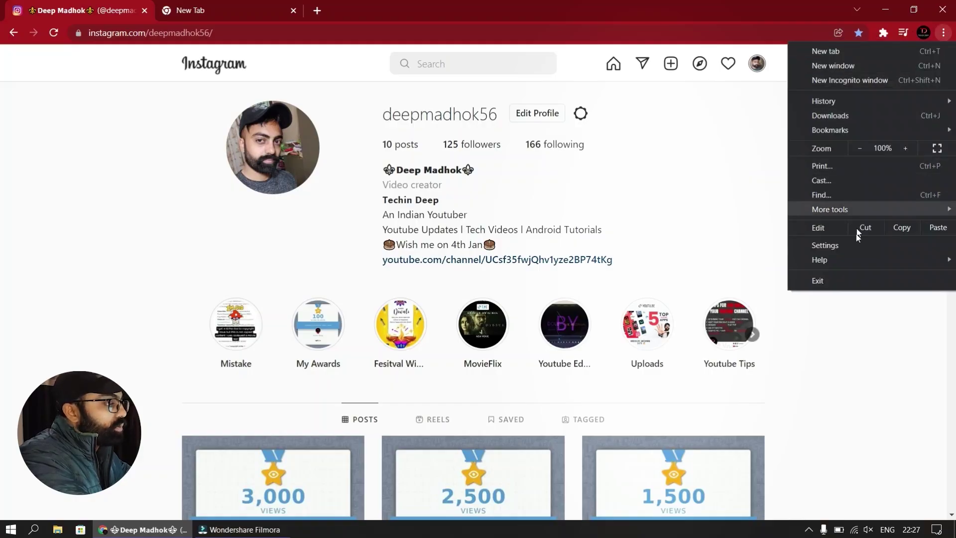
mouse_move(855, 208)
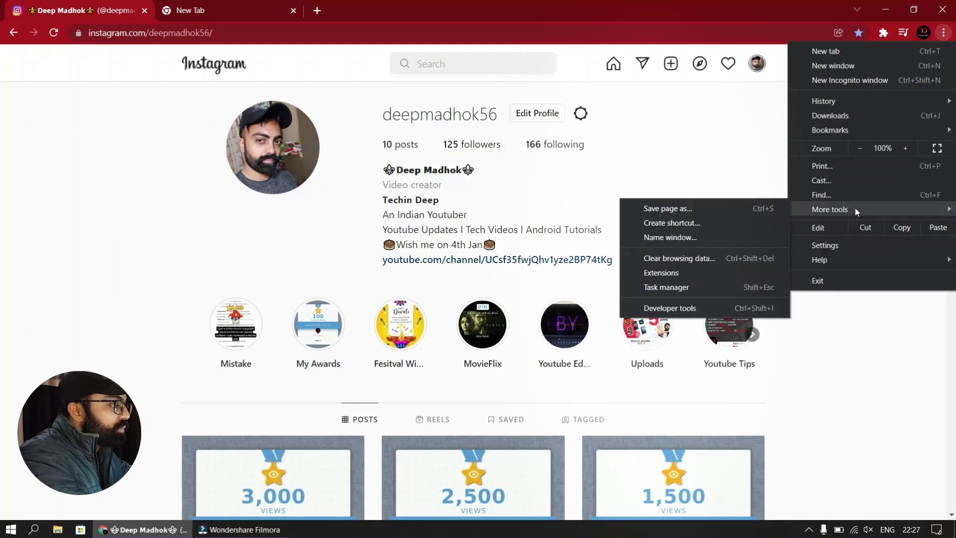
click(709, 306)
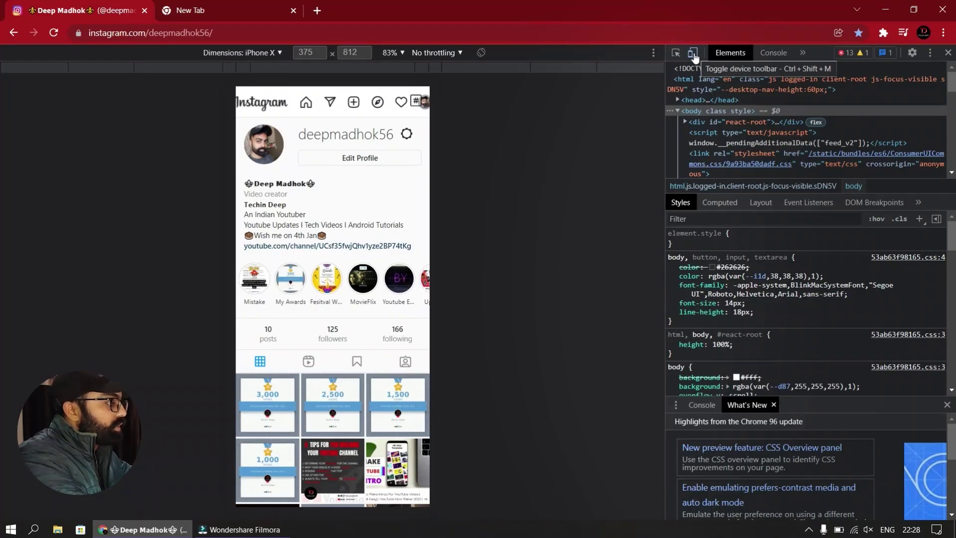
click(694, 54)
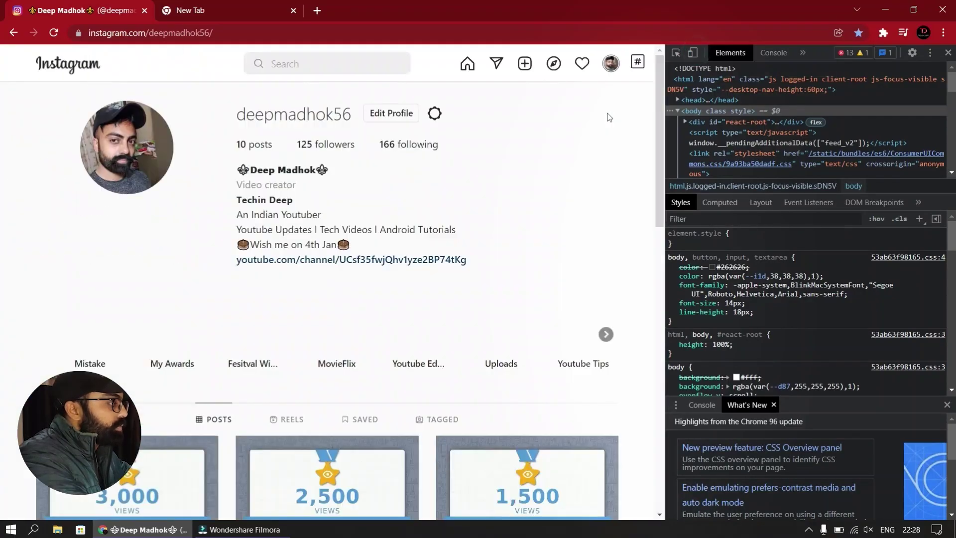
click(694, 54)
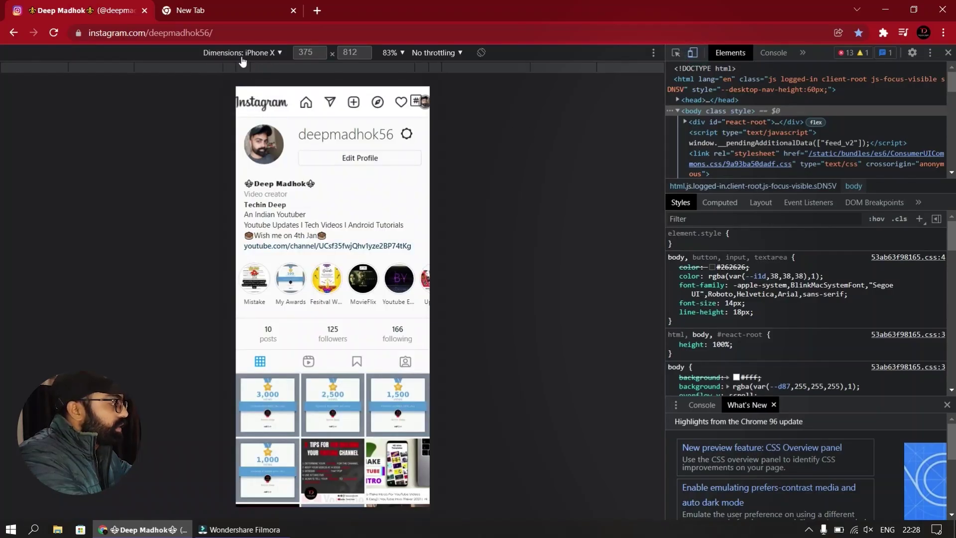
Set the emulated device to iPhone X and reload the profile page
click(268, 55)
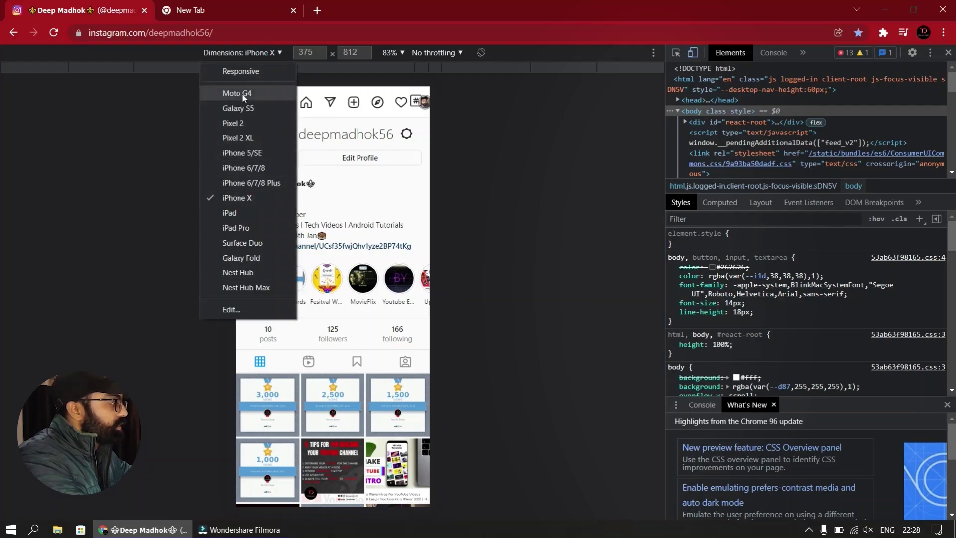
click(251, 202)
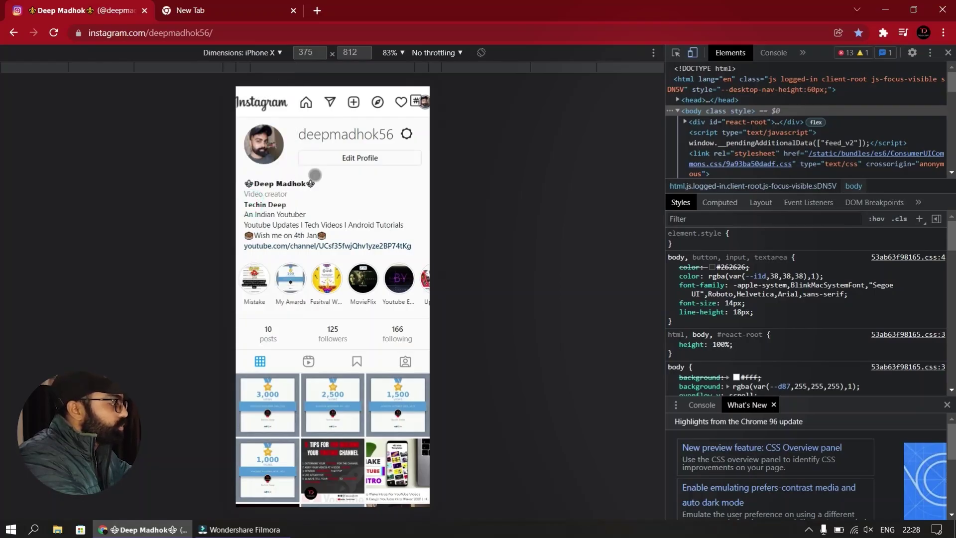
click(54, 32)
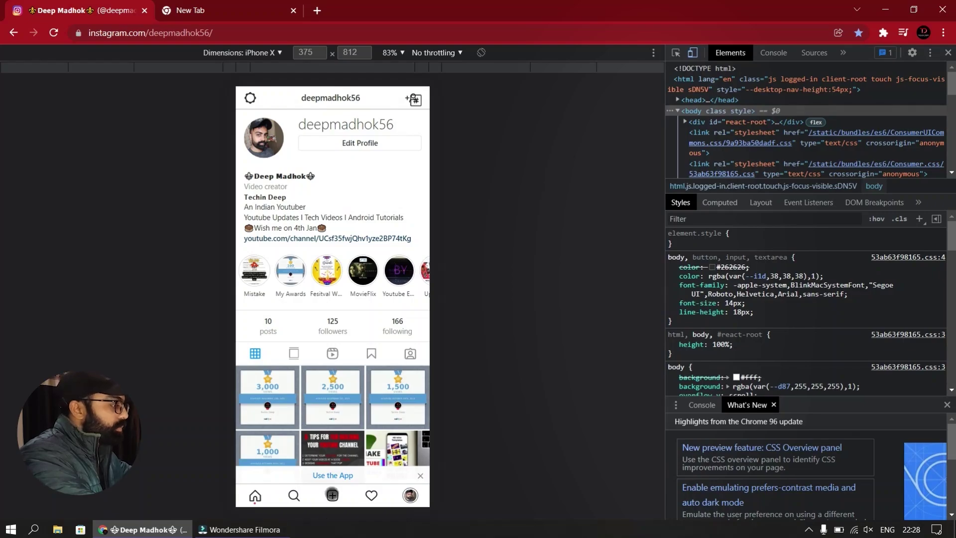
Examine the mobile profile layout, including the post upload file picker and the profile photo options, cancelling both
click(332, 495)
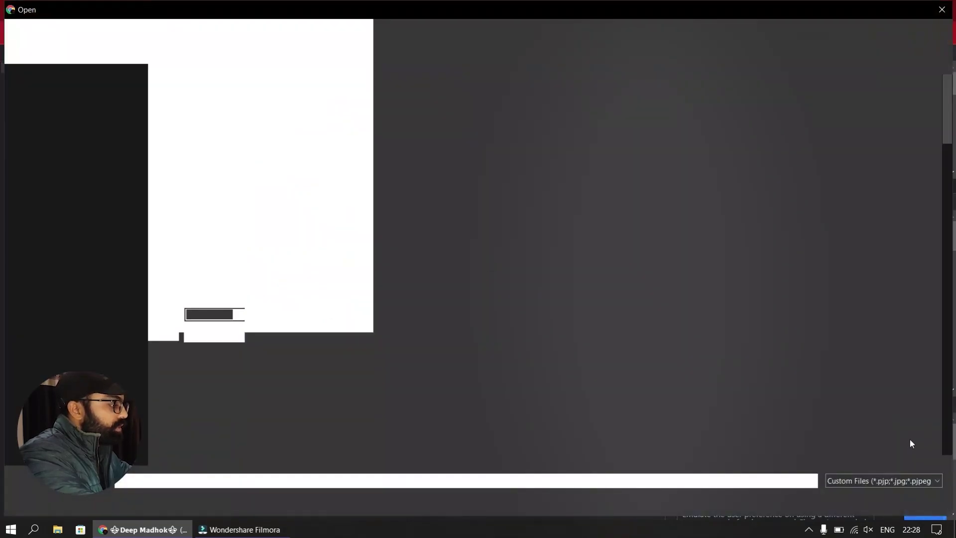
click(942, 9)
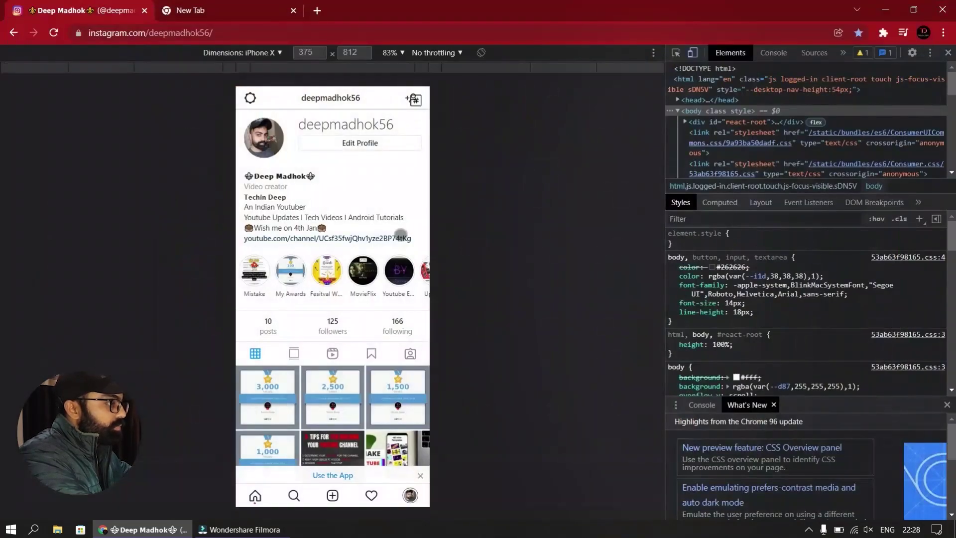
scroll(351, 279, down, 3)
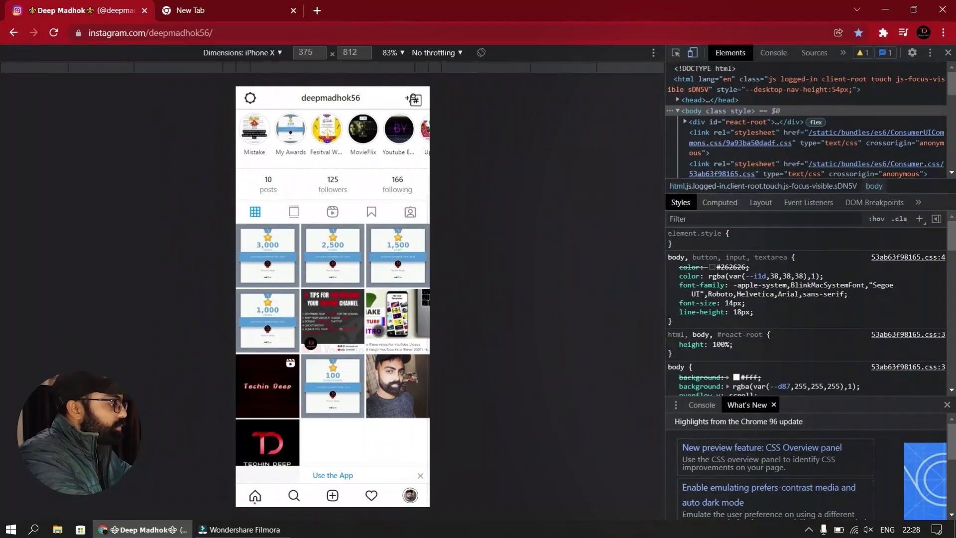
scroll(371, 331, up, 3)
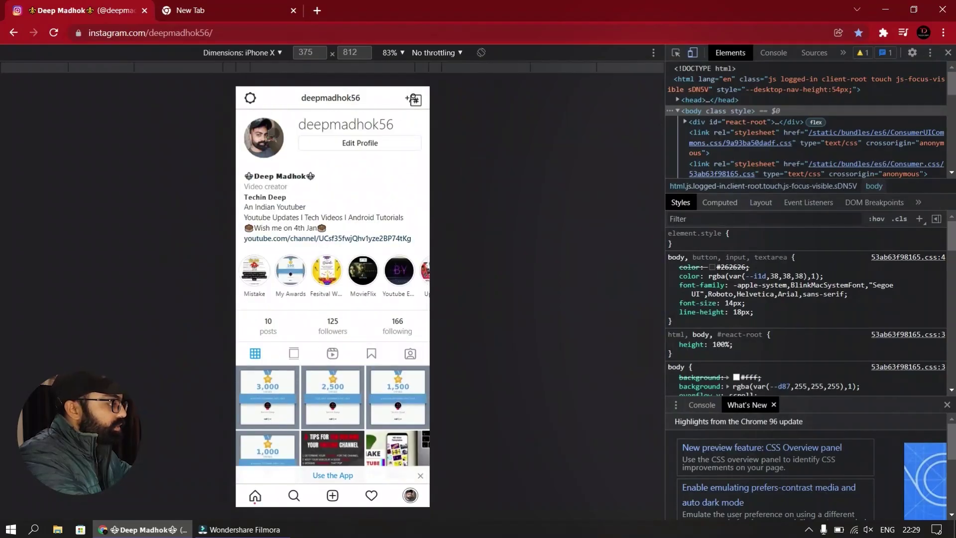
click(279, 140)
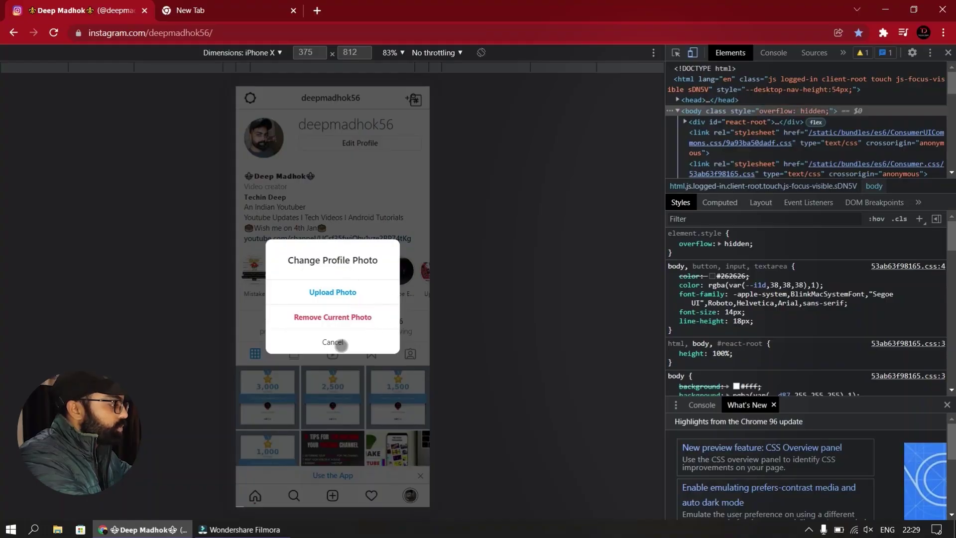
click(332, 343)
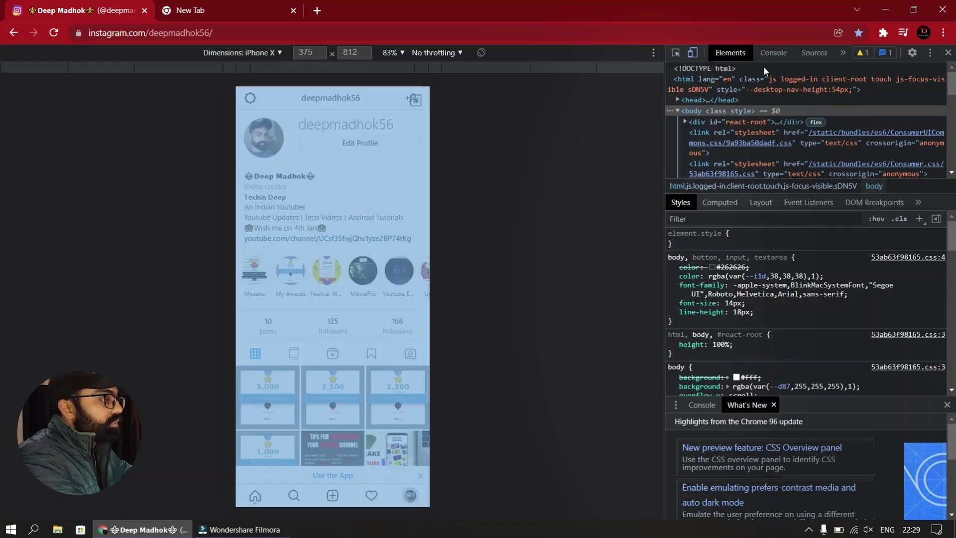
Close the developer tools and reload the profile page to restore its desktop layout
click(948, 52)
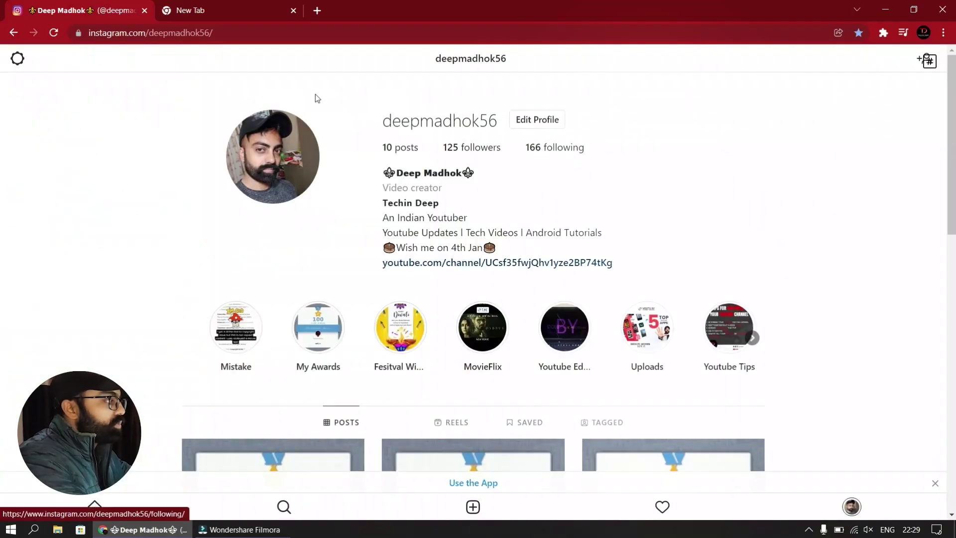
click(54, 32)
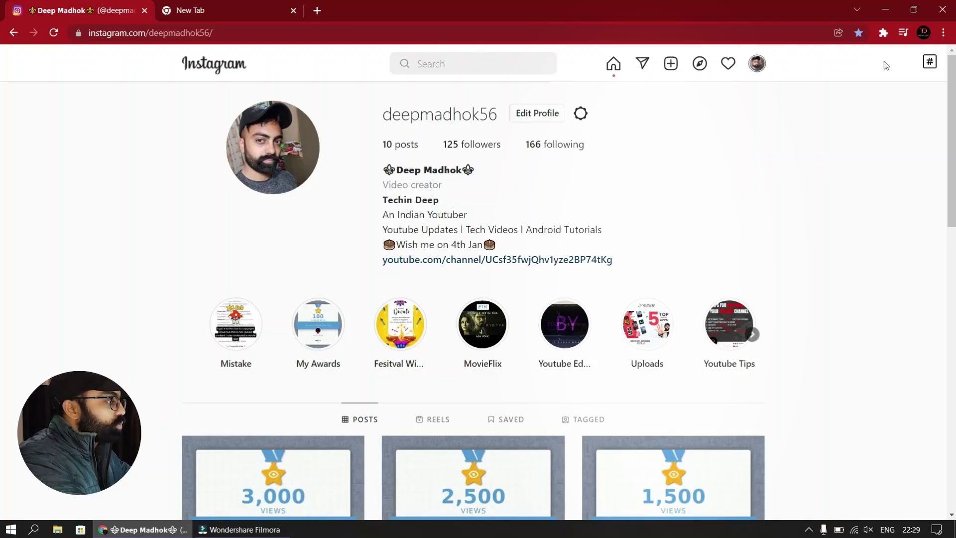
Open the Chrome Web Store from the browser's extensions page
click(944, 33)
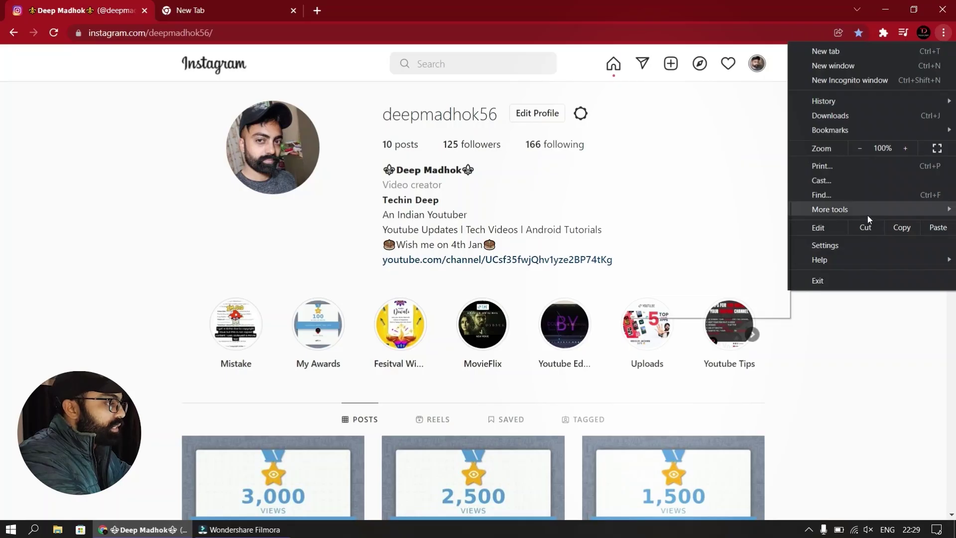
mouse_move(868, 215)
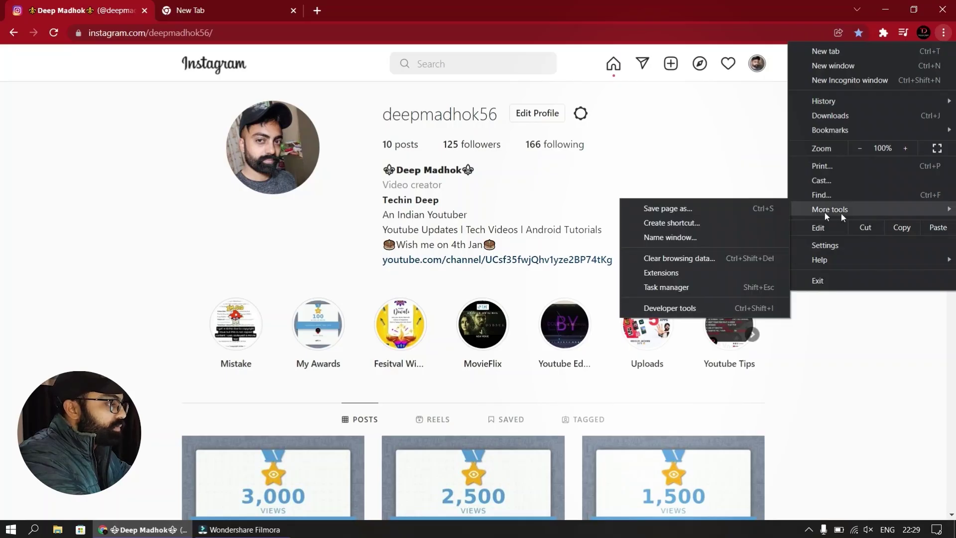
click(685, 273)
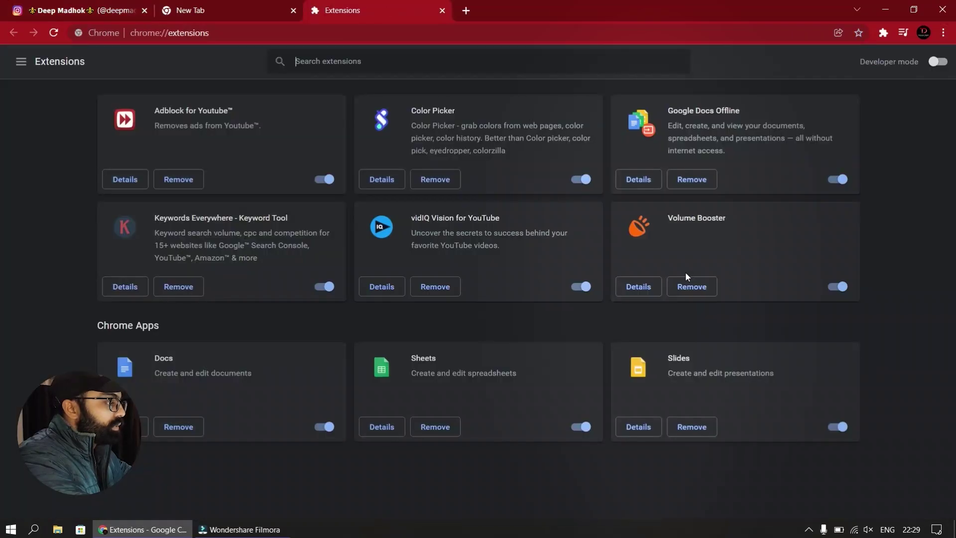
click(19, 62)
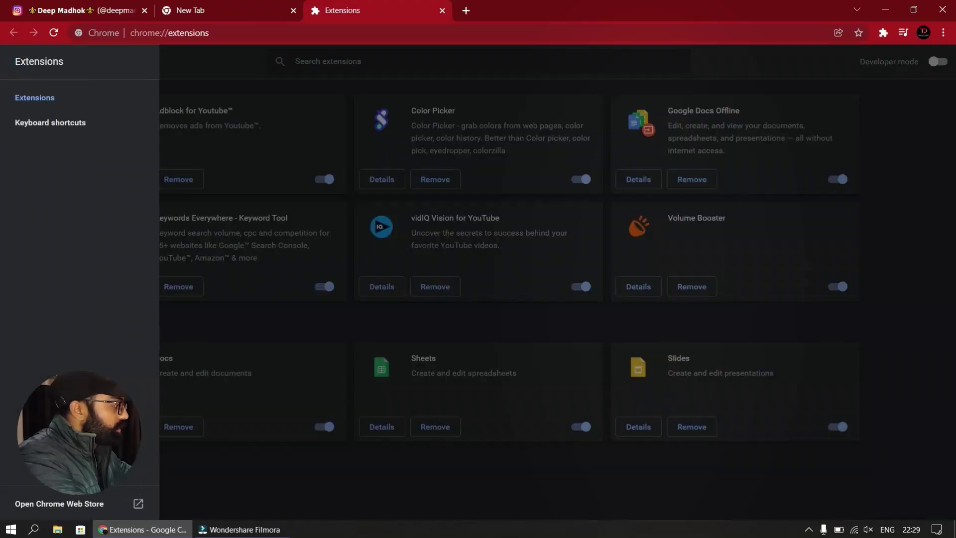
click(100, 504)
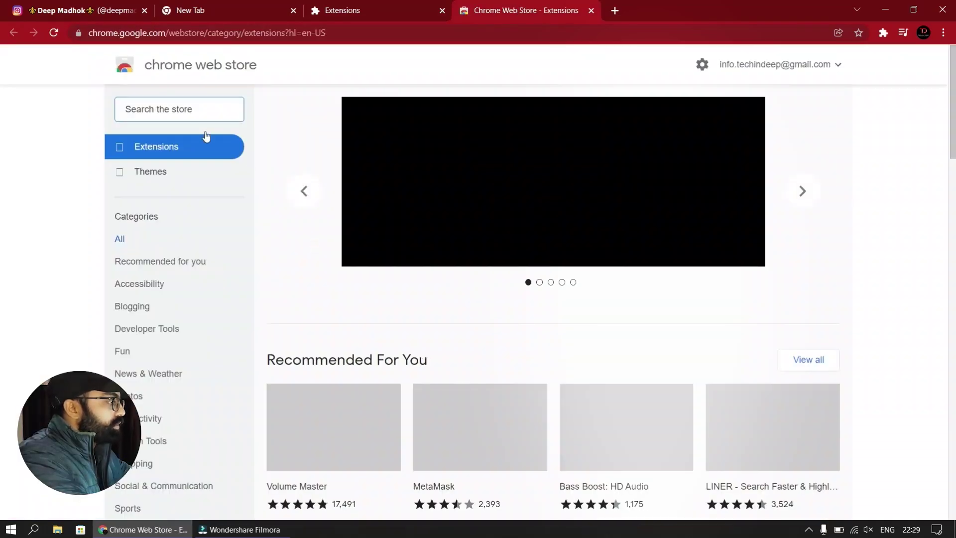
Search the store for "inssist" and open the INSSIST | Web Client for Instagram extension page
click(198, 108)
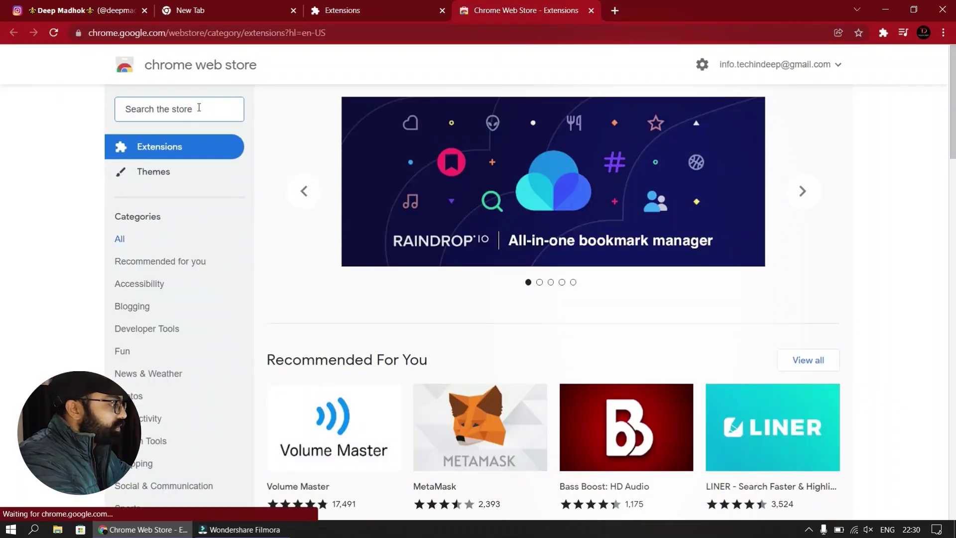
text(inss)
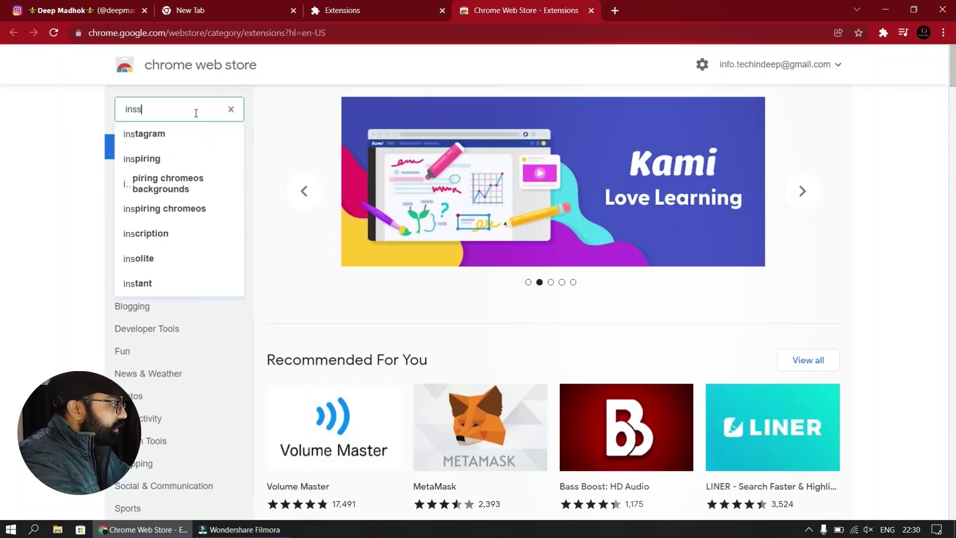
text(t)
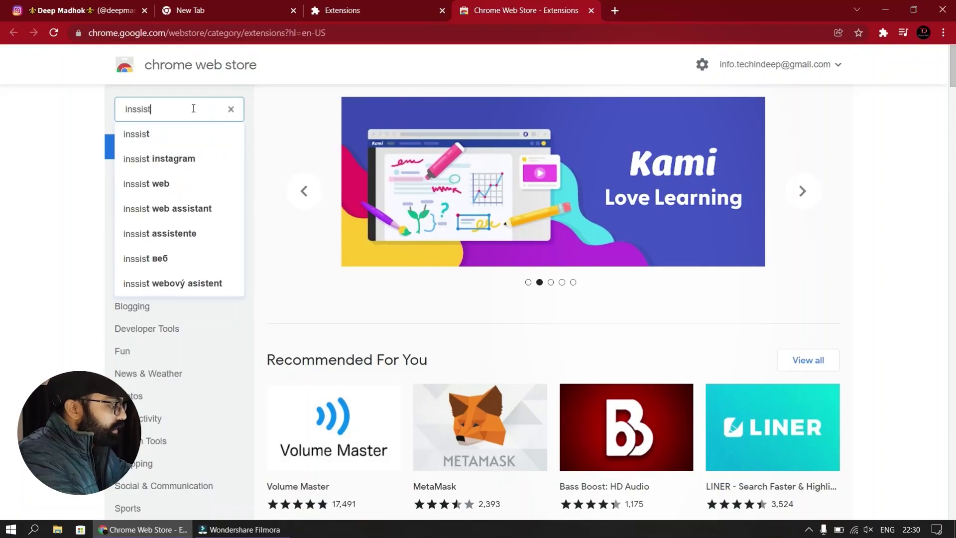
click(176, 135)
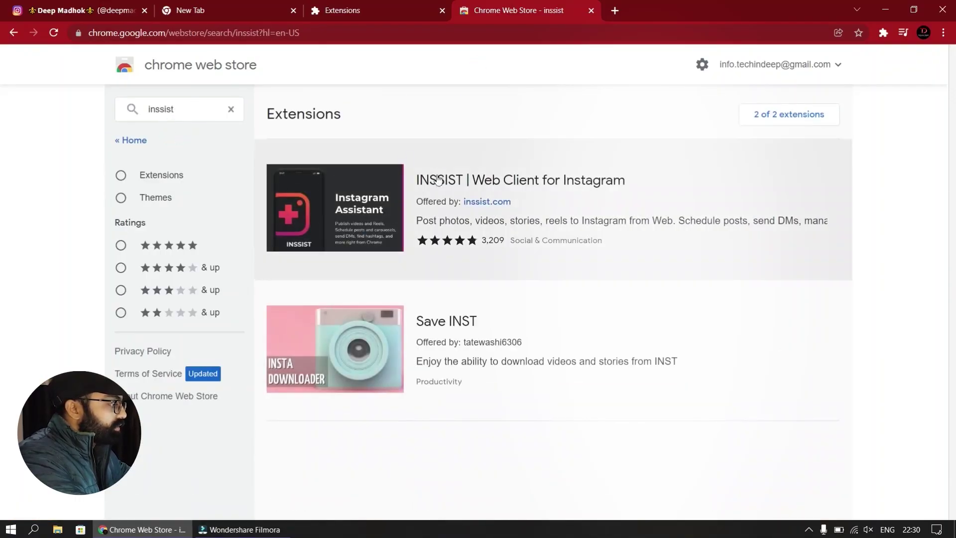
click(586, 180)
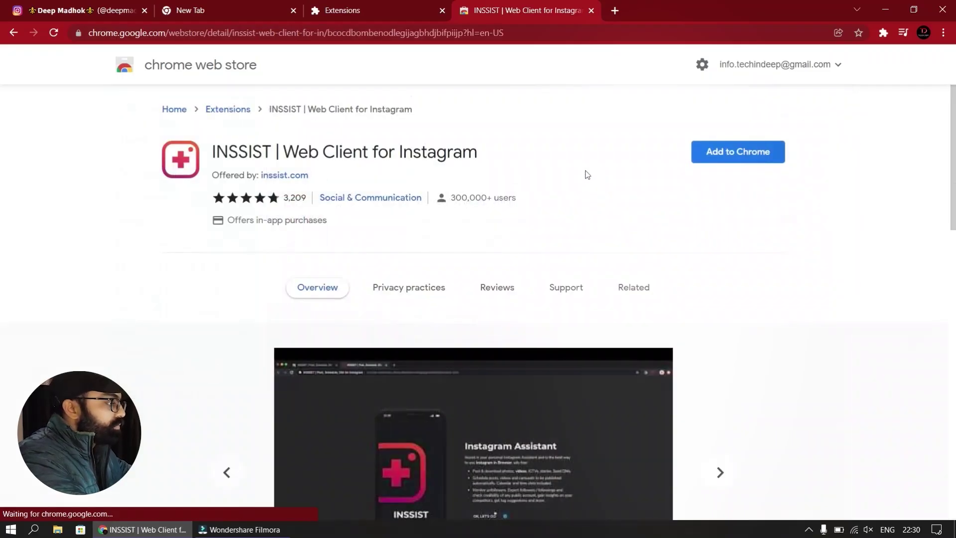
Add the INSSIST | Web Client for Instagram extension to Chrome and dismiss the installation notice
scroll(683, 160, down, 2)
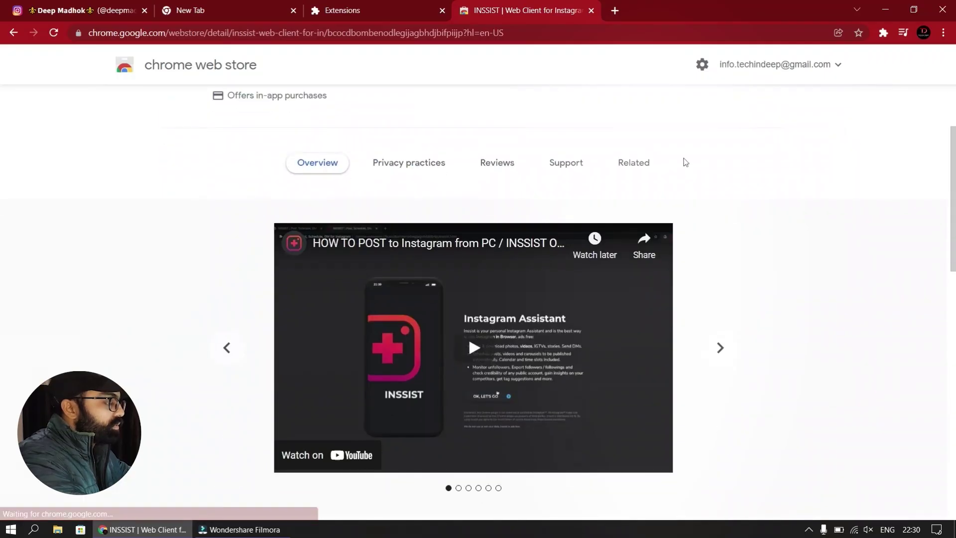
scroll(674, 154, up, 2)
click(713, 152)
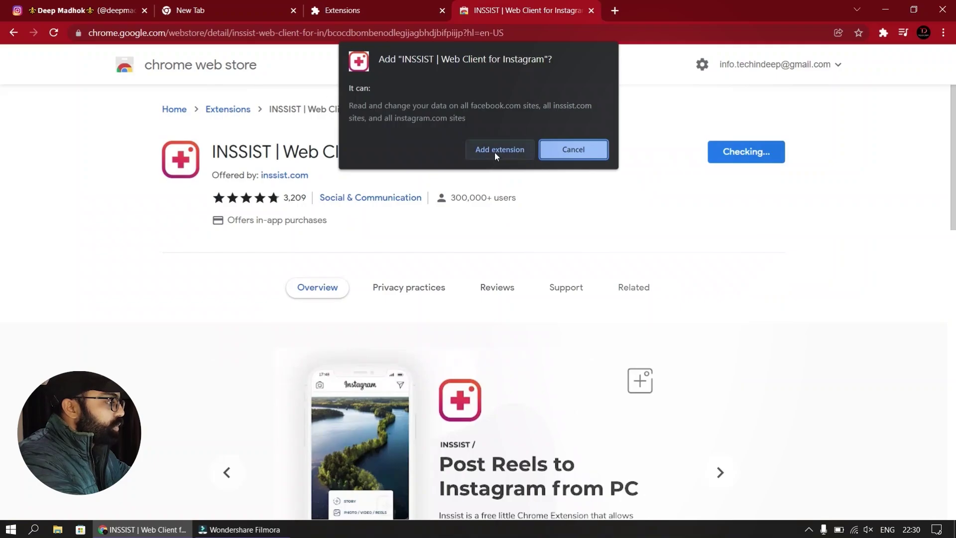
click(495, 154)
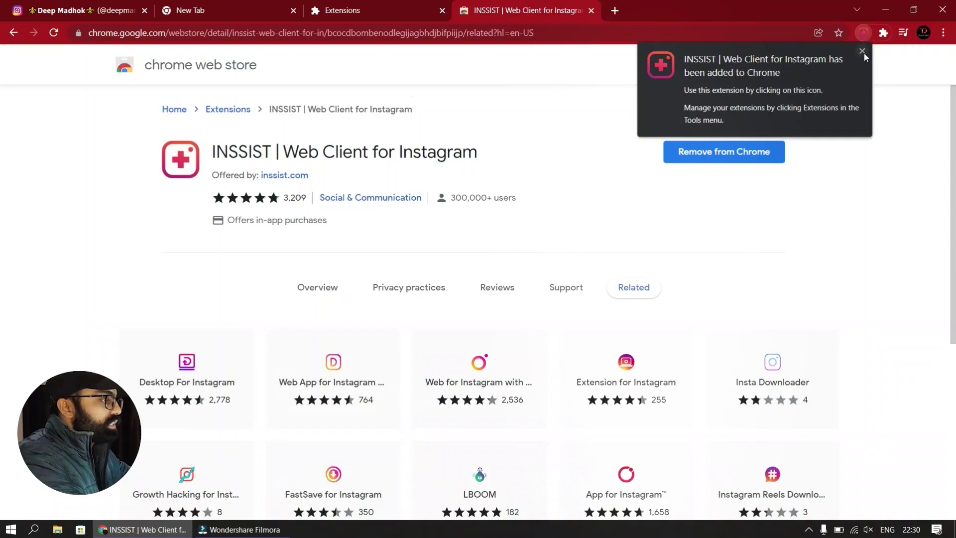
click(862, 51)
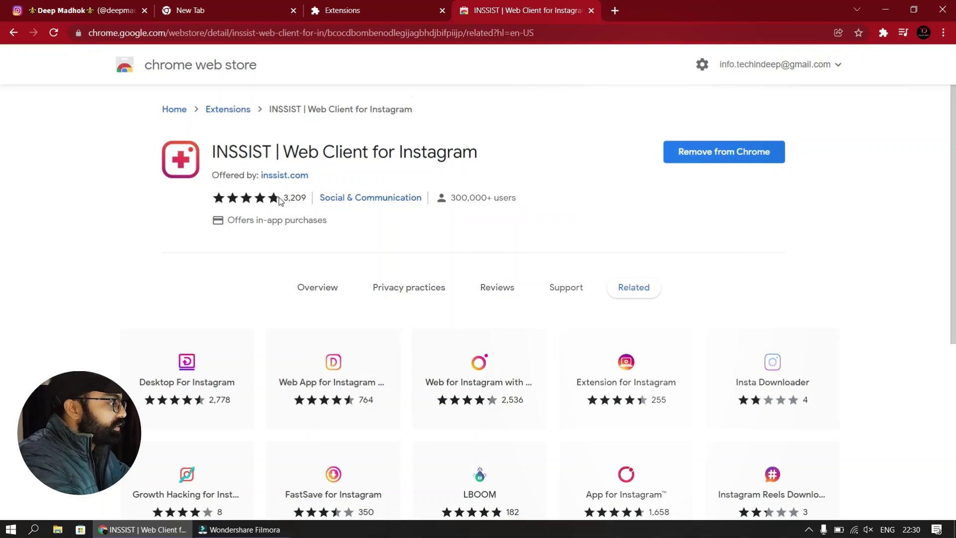
Return to the browser tab with the Instagram profile page
mouse_move(279, 201)
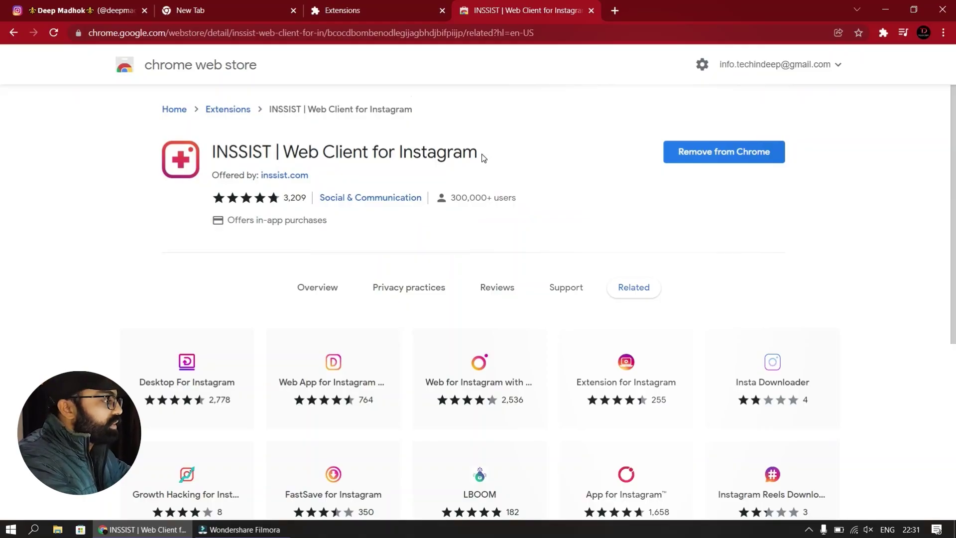
click(391, 6)
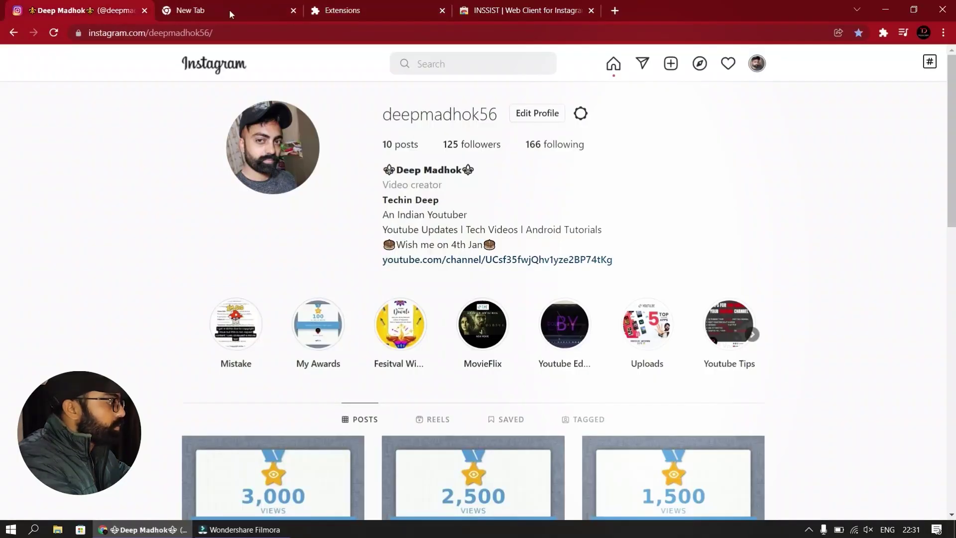
click(89, 6)
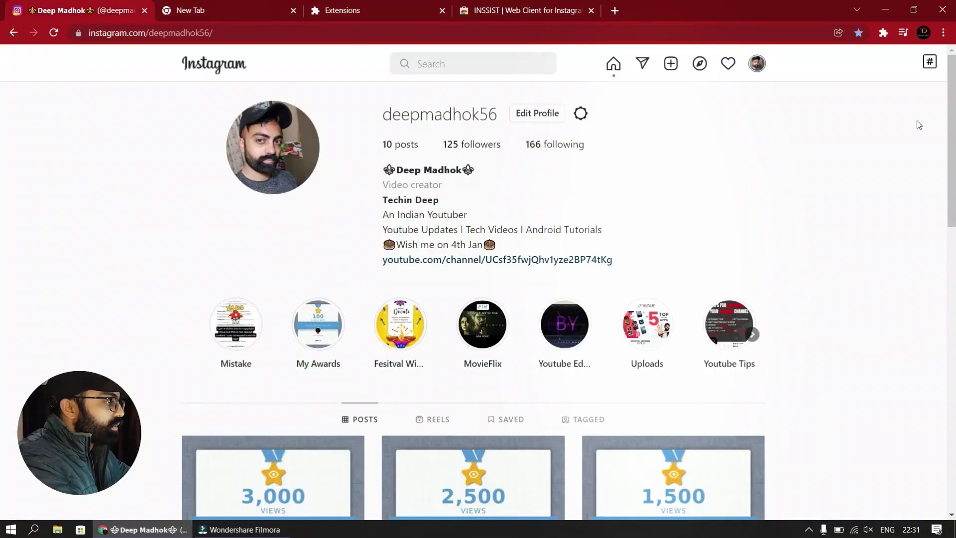
Launch the INSSIST extension from a new browser tab and continue past its welcome page to the Instagram feed
click(511, 7)
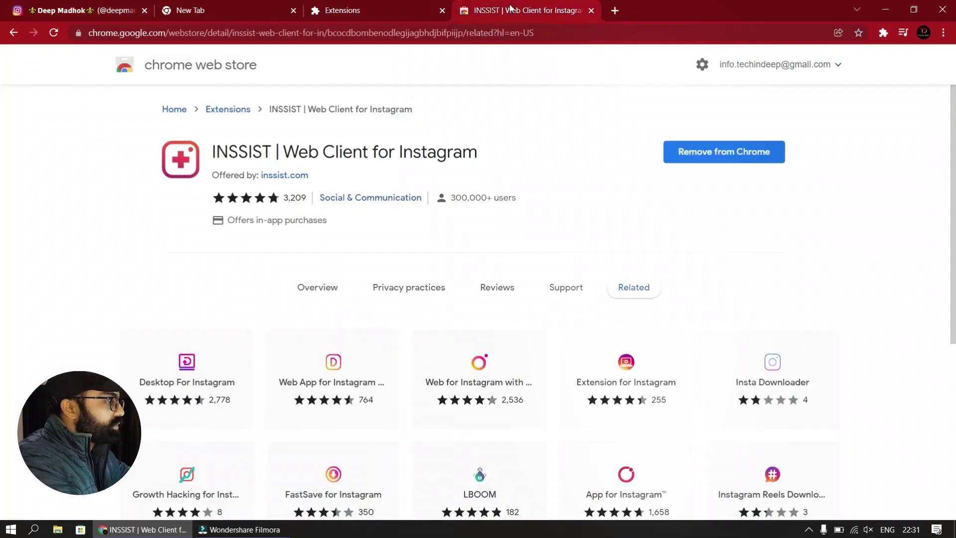
click(615, 10)
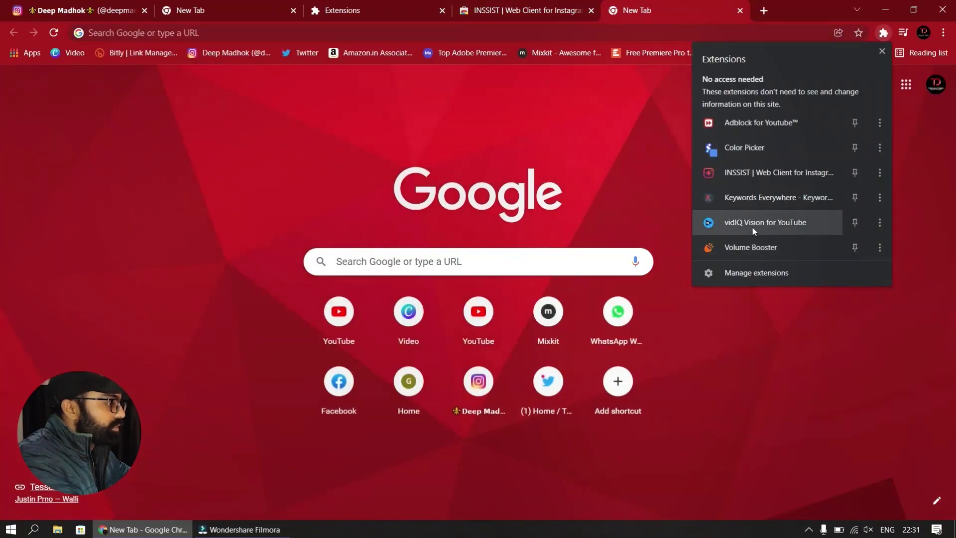
click(761, 175)
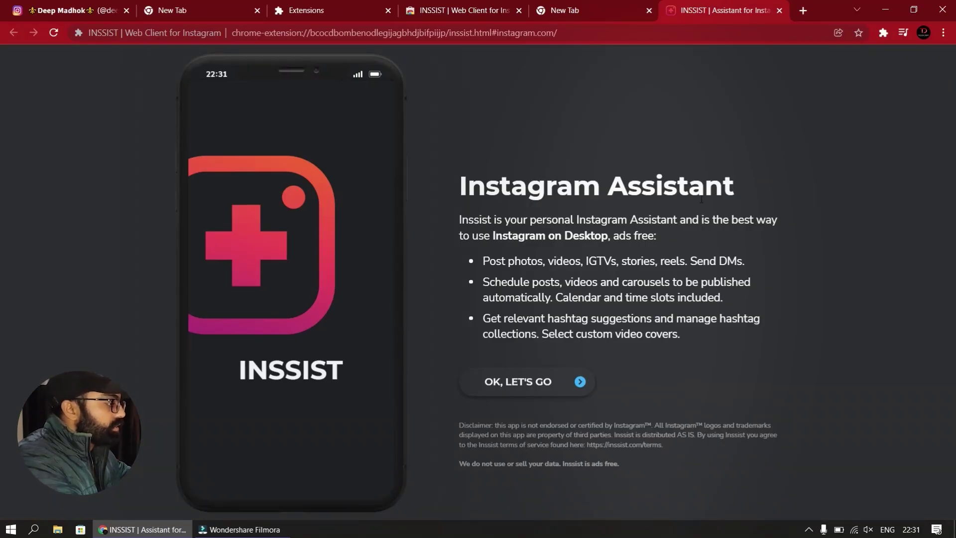
click(548, 382)
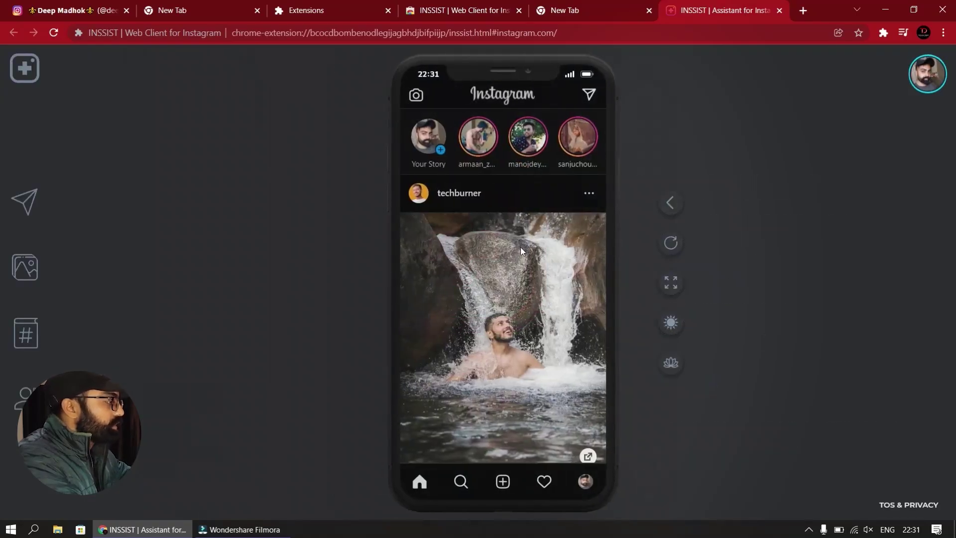
Compare the regular Instagram profile page with INSSIST's phone view and look through the posts in its home feed
click(105, 10)
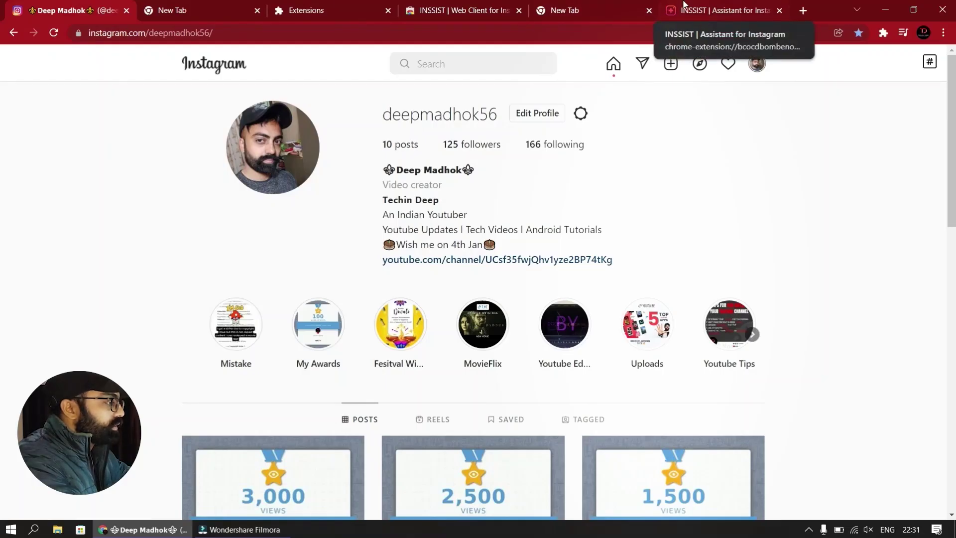
click(683, 7)
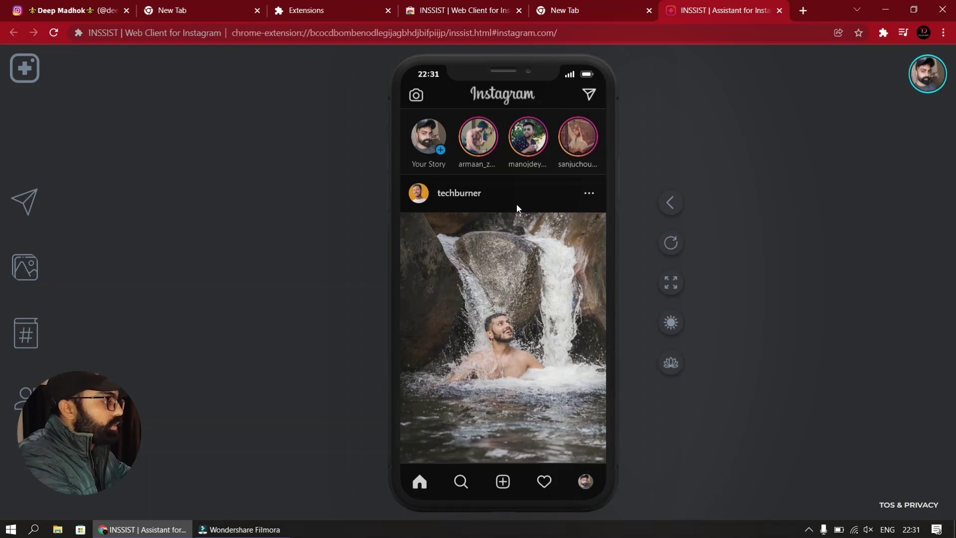
scroll(538, 292, down, 4)
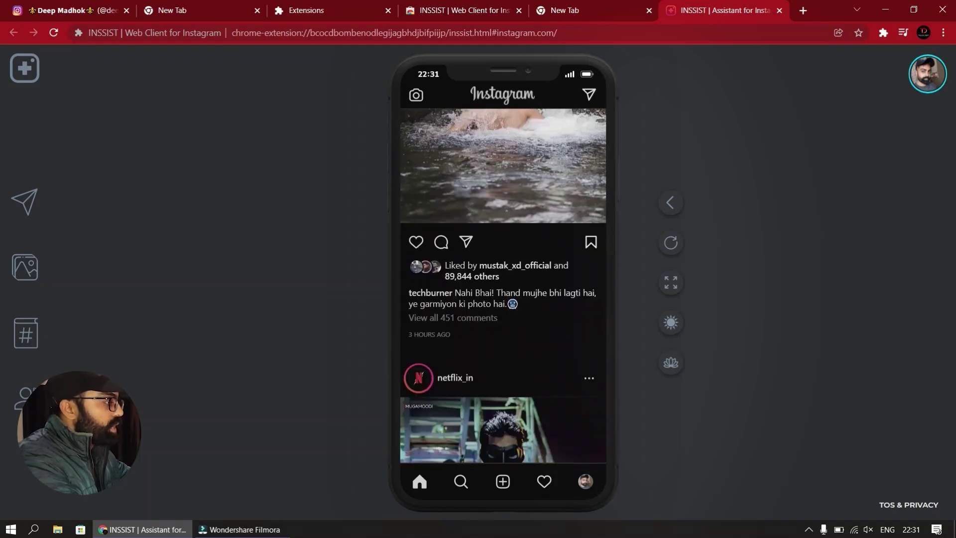
scroll(534, 401, up, 4)
scroll(540, 343, down, 5)
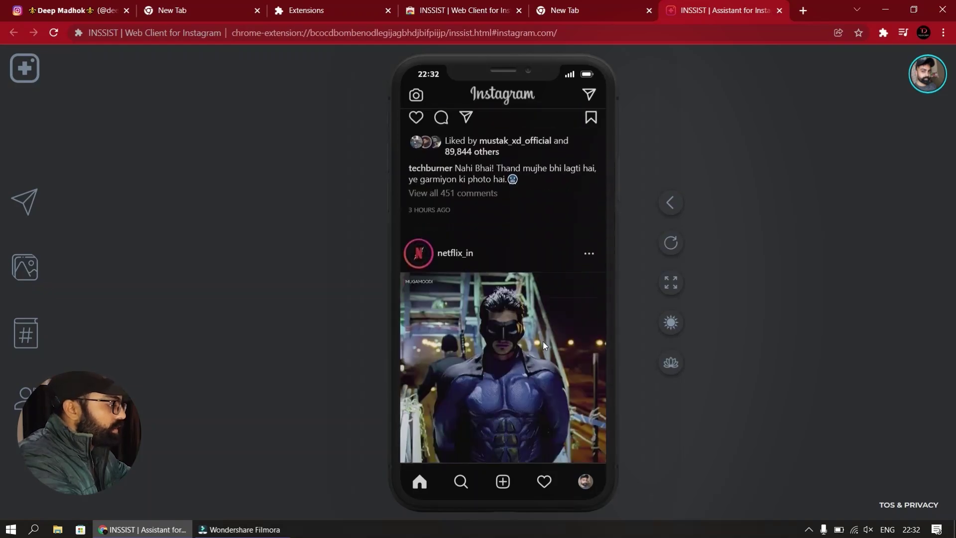
scroll(542, 343, down, 4)
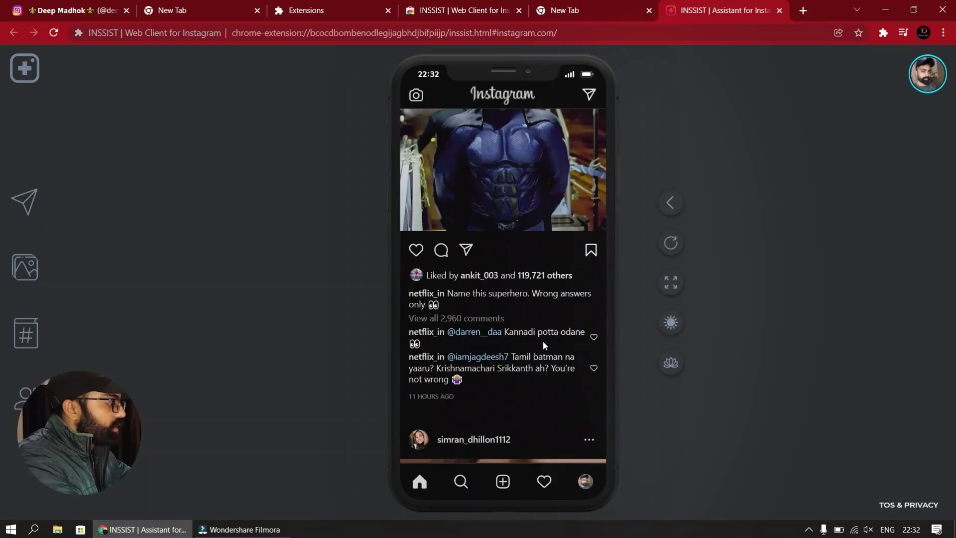
scroll(543, 340, up, 1)
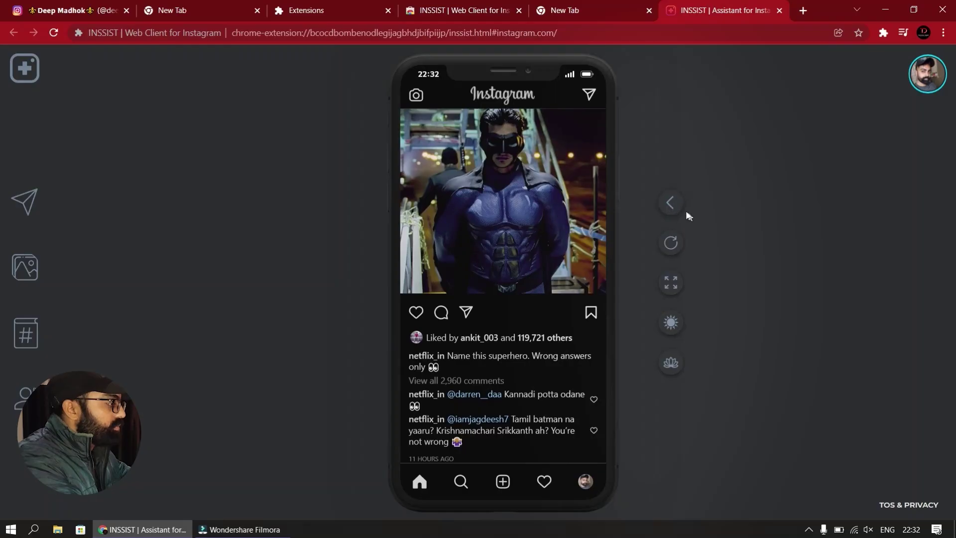
Refresh the INSSIST feed and try the enlarged phone view before restoring the normal size
click(671, 244)
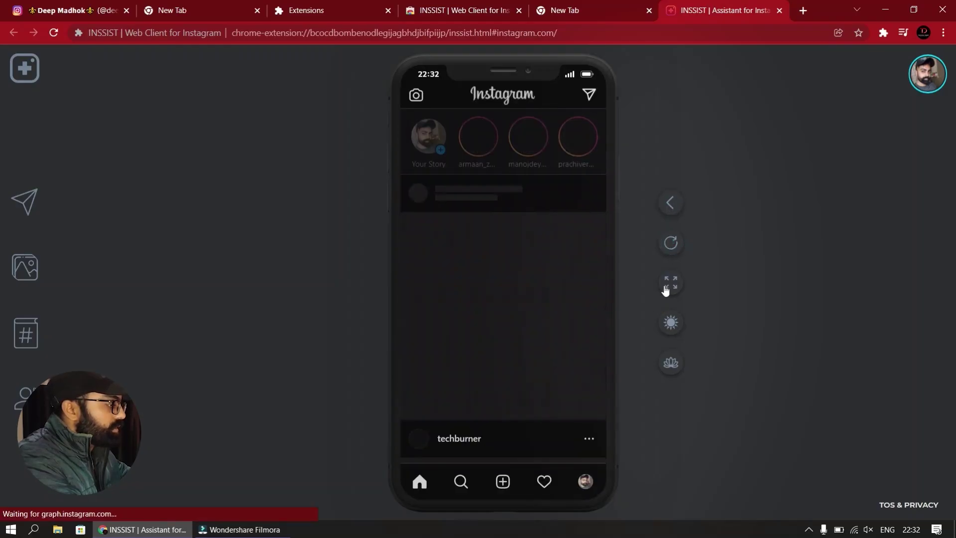
click(671, 283)
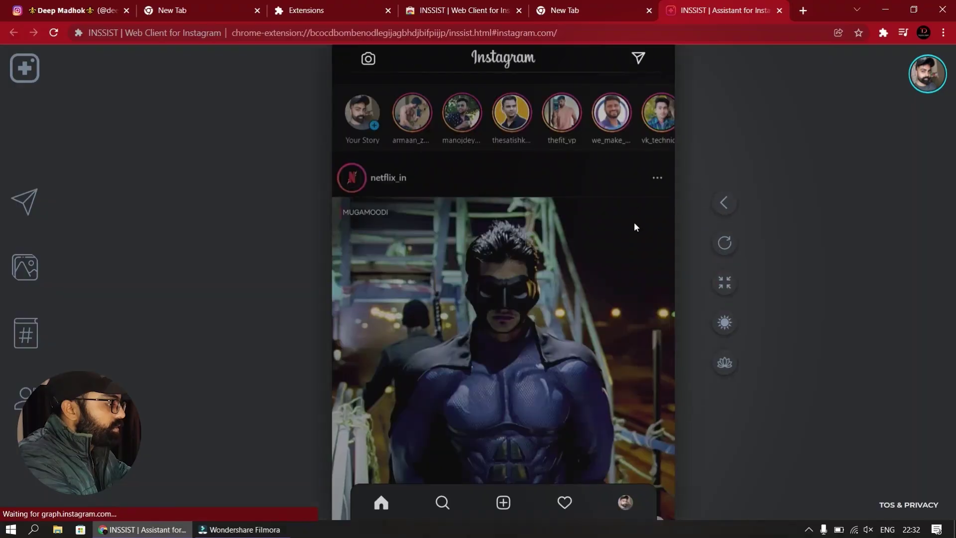
scroll(647, 169, down, 5)
scroll(649, 172, up, 5)
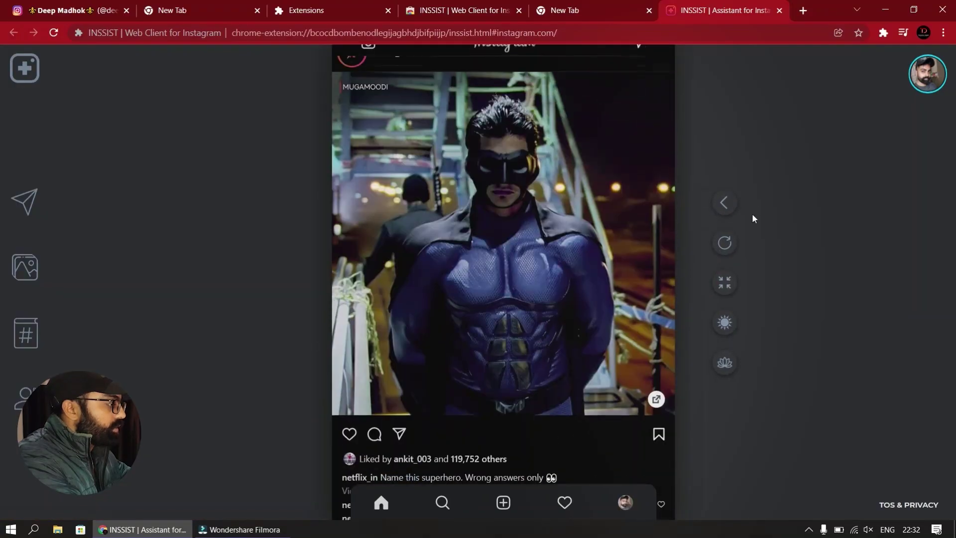
click(725, 282)
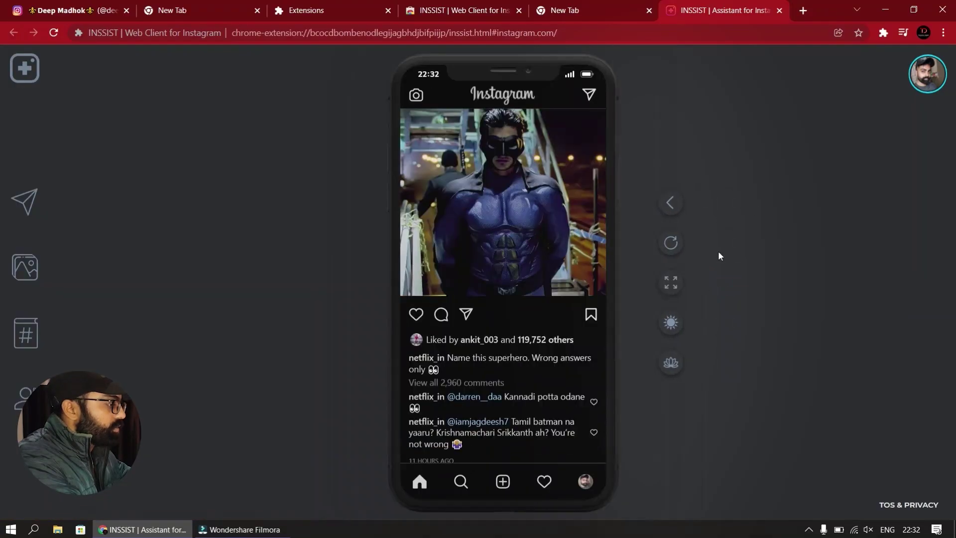
Try INSSIST's light theme and switch back to the dark theme
click(671, 324)
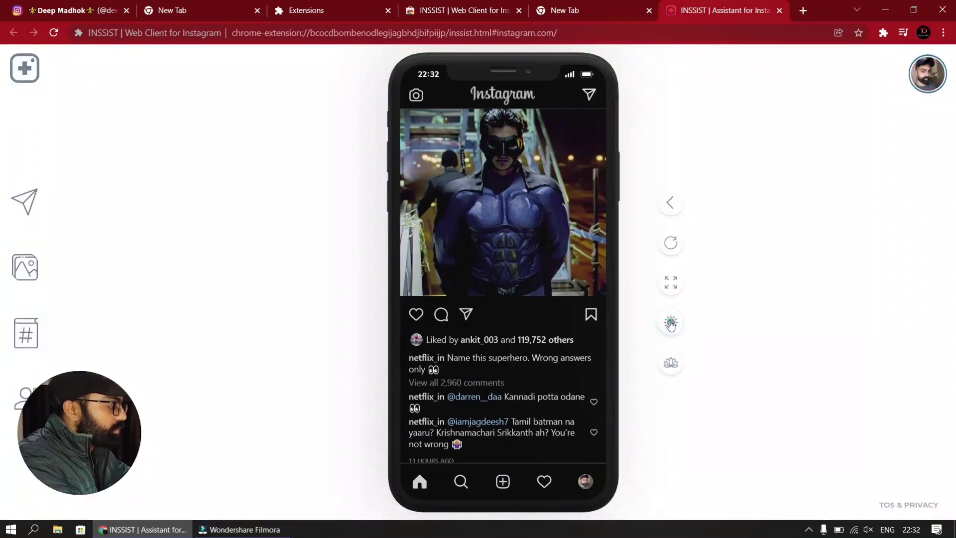
click(671, 323)
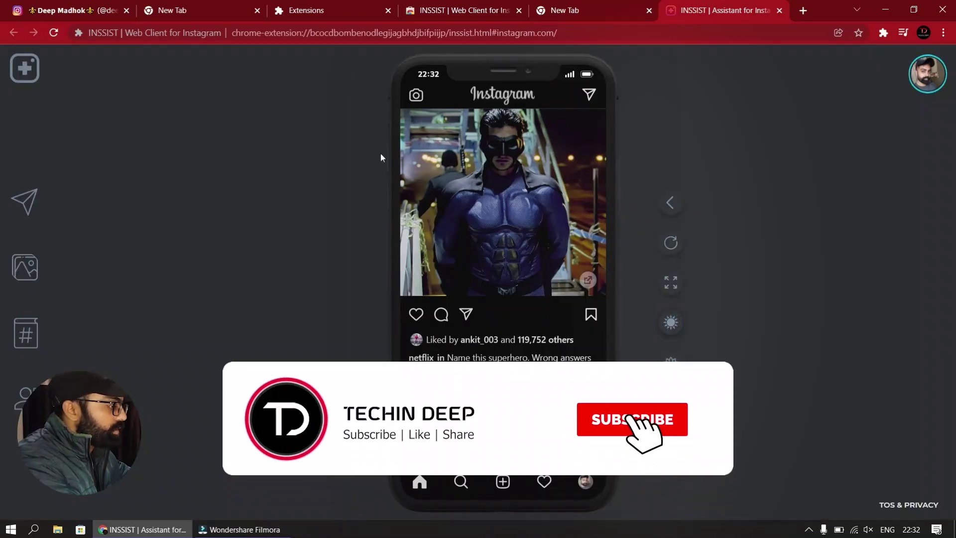
mouse_move(56, 212)
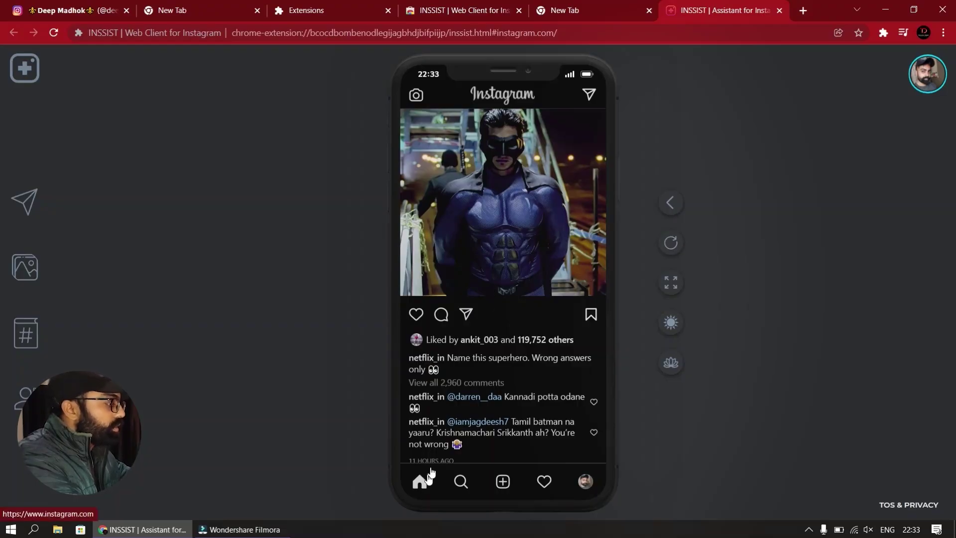
Start a new Instagram story in INSSIST and browse to the Downloads folder to choose its image
click(504, 482)
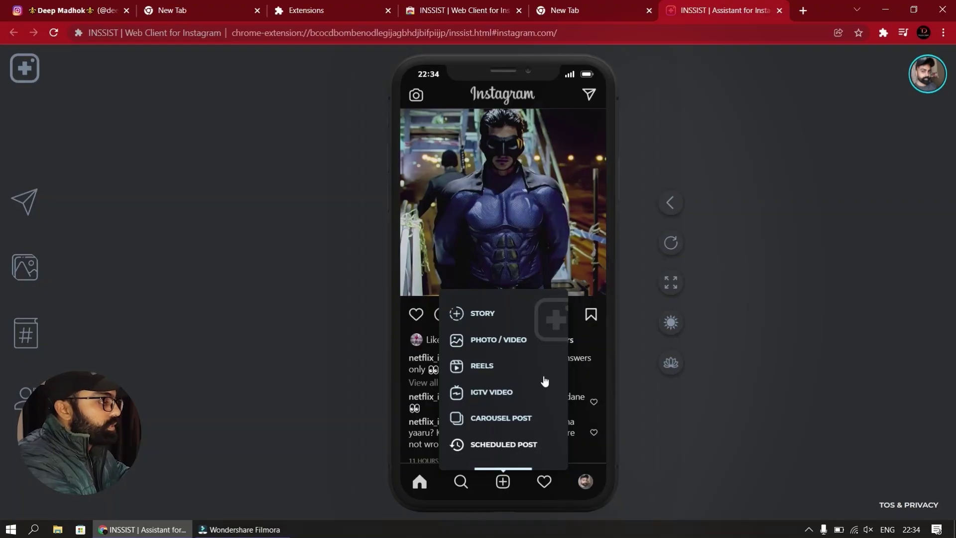
click(485, 313)
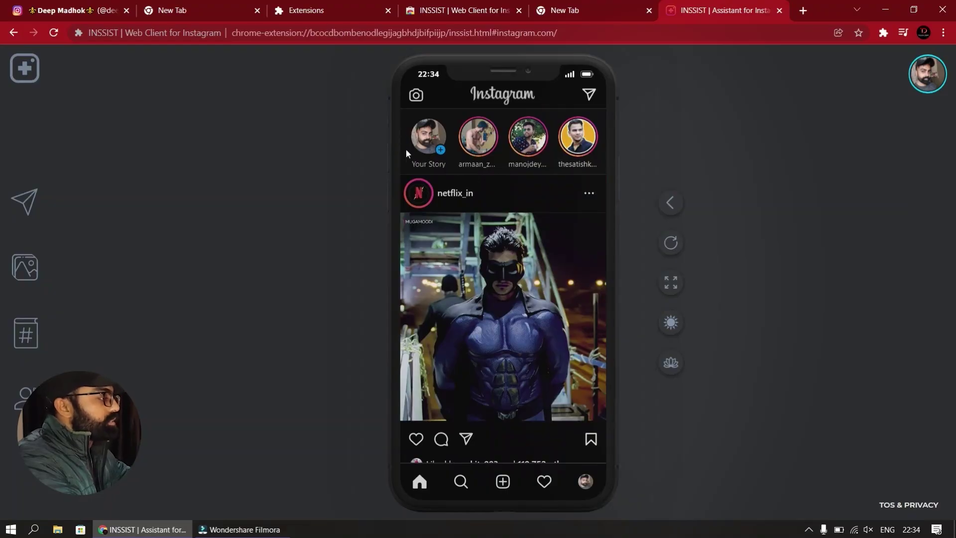
click(442, 148)
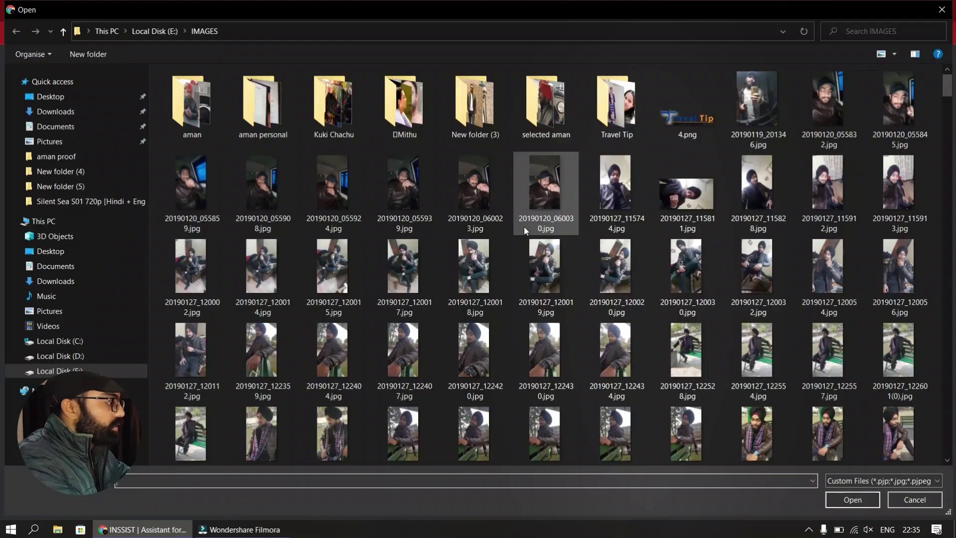
scroll(512, 225, down, 10)
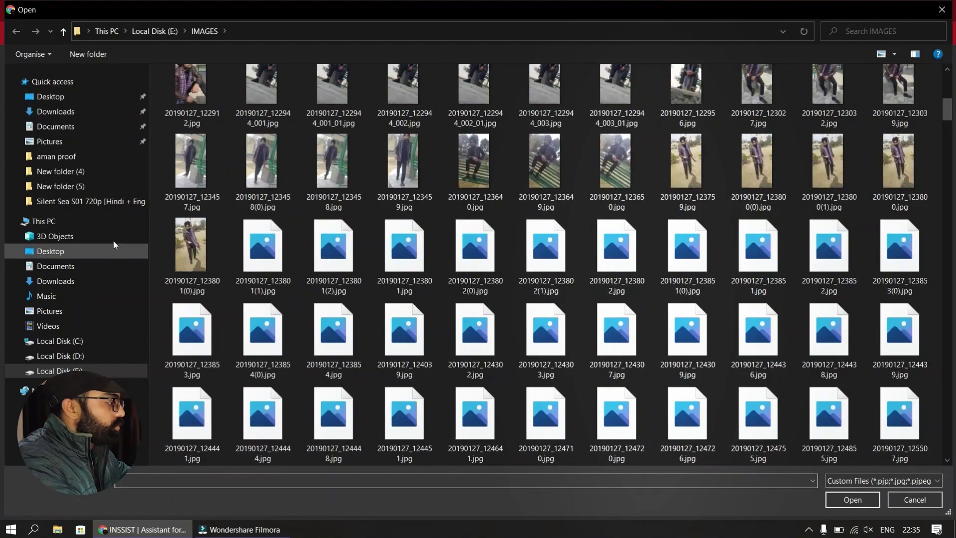
click(52, 251)
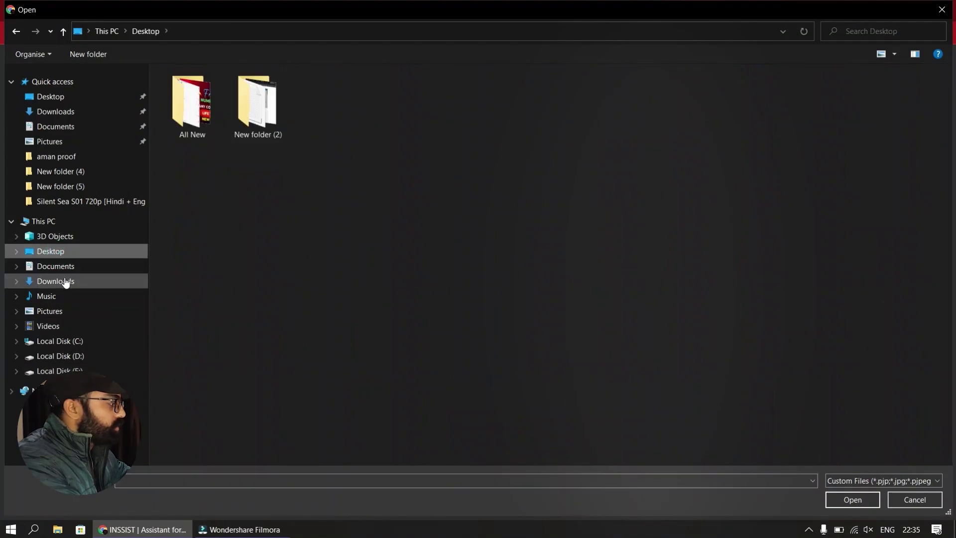
click(62, 282)
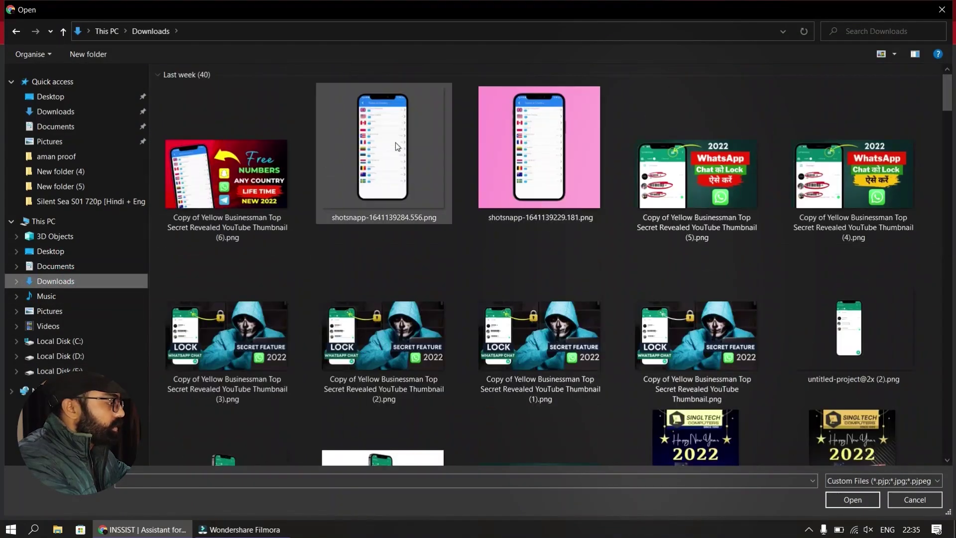
Load the image Copy of Yellow Businessman Top Secret Revealed YouTube Thumbnail (5).png into the story editor
click(495, 150)
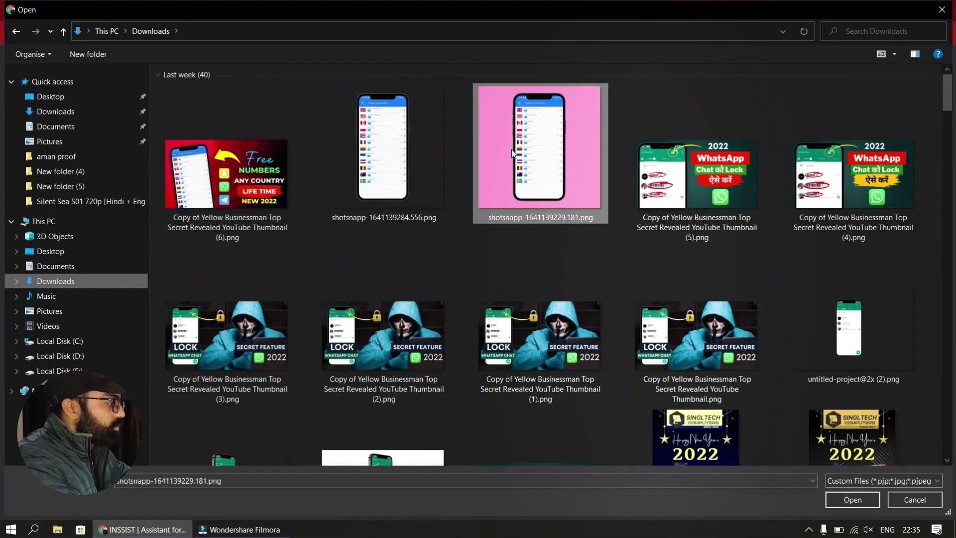
click(744, 188)
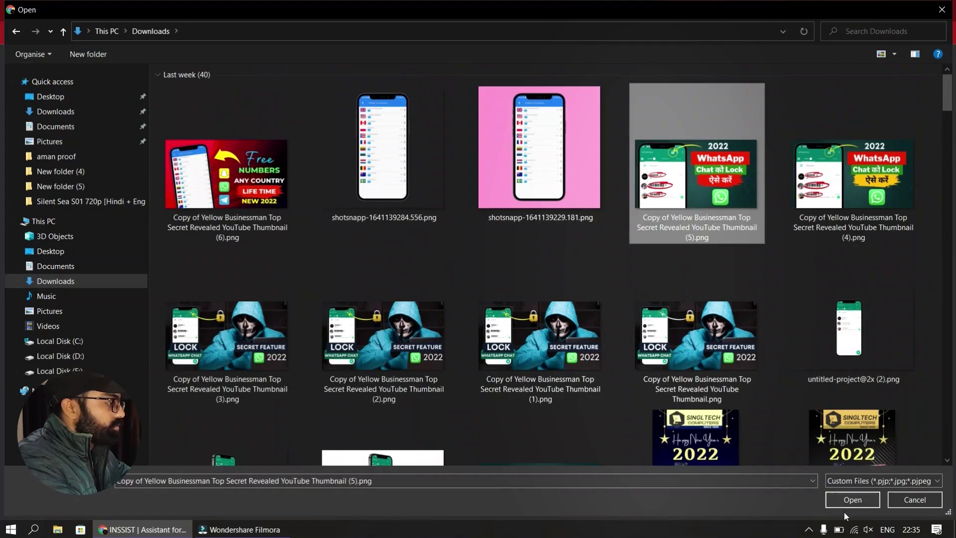
click(848, 499)
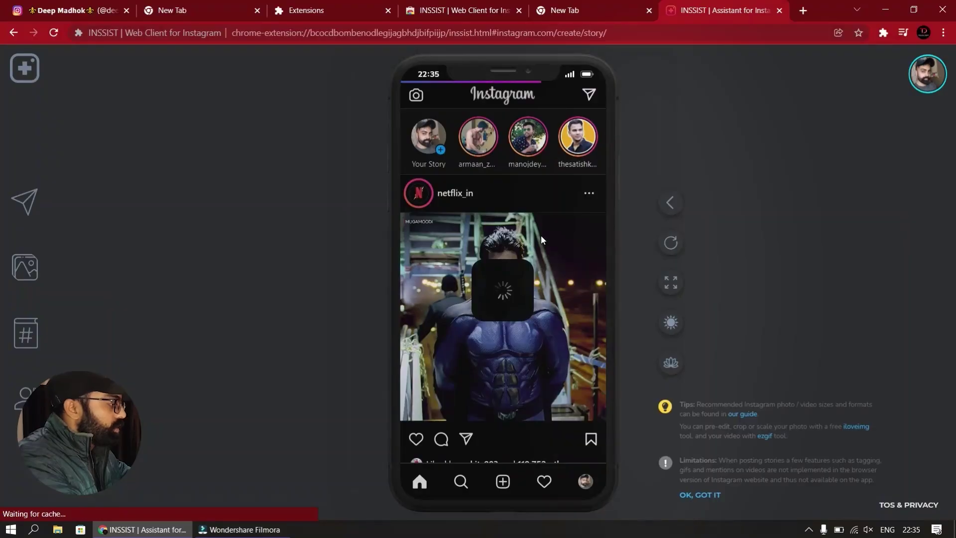
click(181, 116)
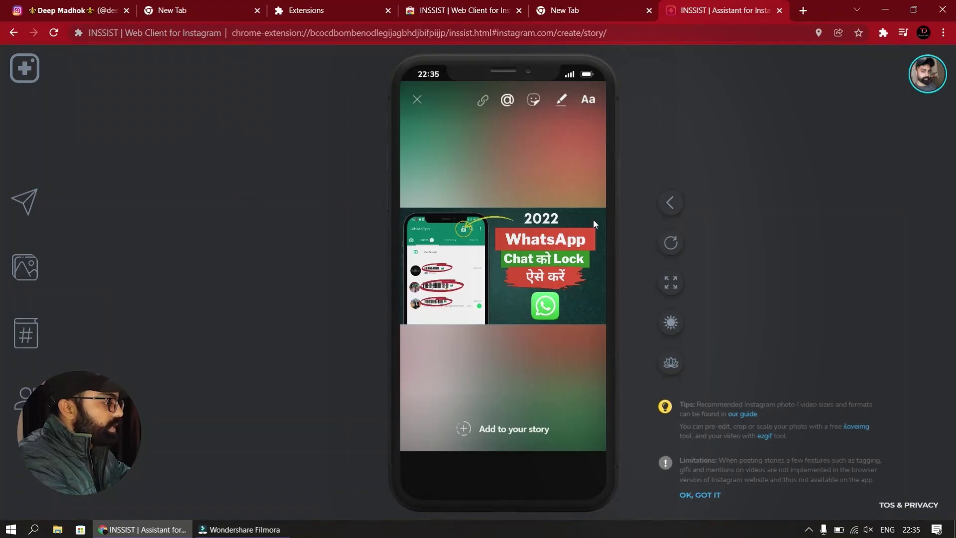
Discard the unposted story photo and return to the home feed
click(417, 100)
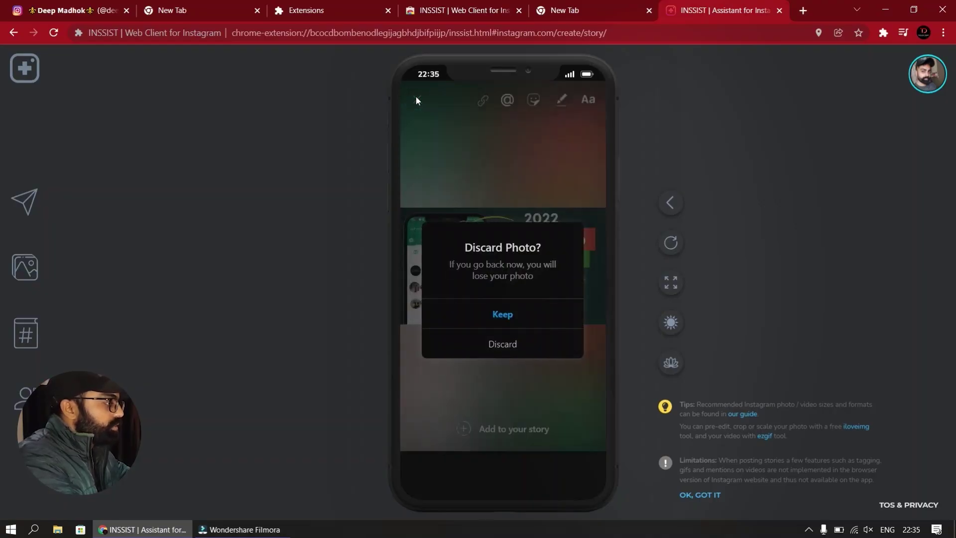
click(518, 349)
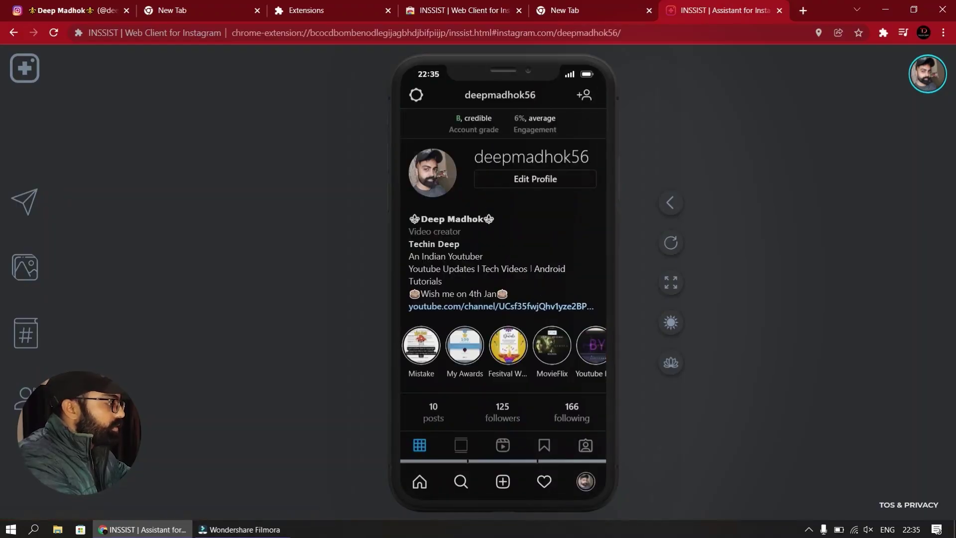
click(420, 482)
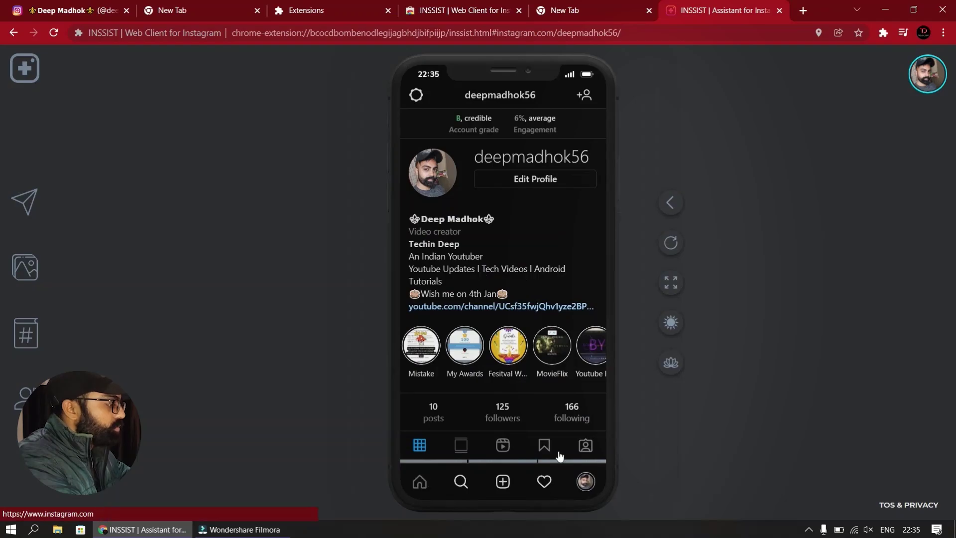
Start a new reel from the video Untitled design (1).mp4 in Downloads and close it without posting
click(503, 482)
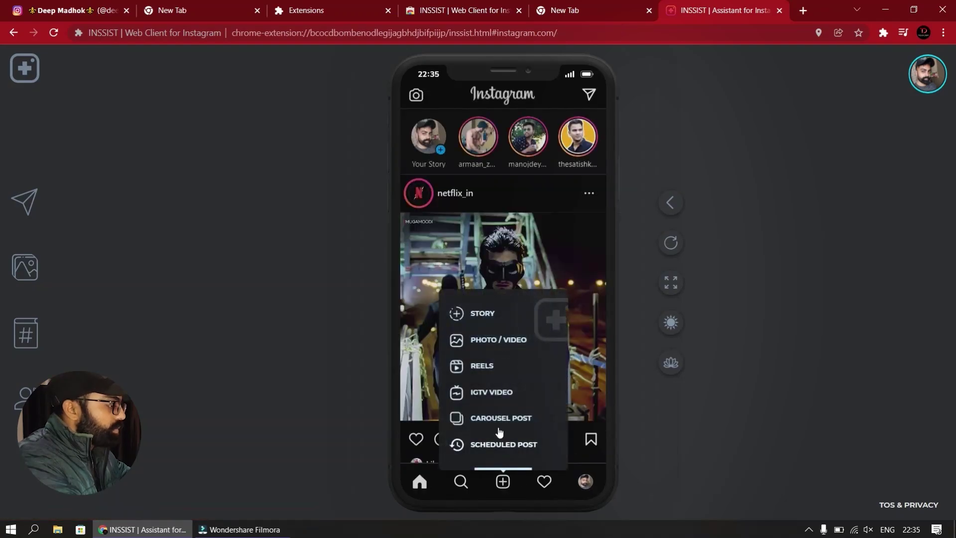
click(487, 368)
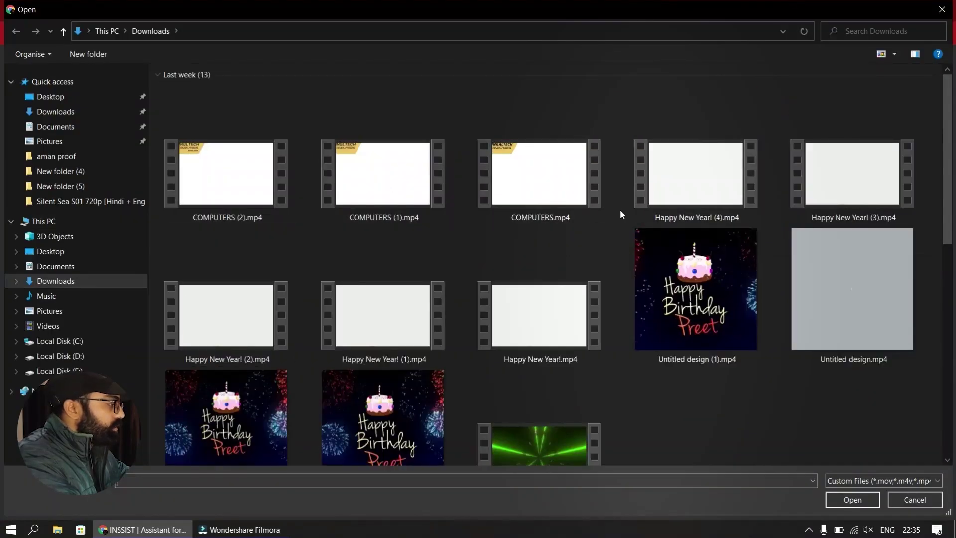
click(721, 304)
click(837, 506)
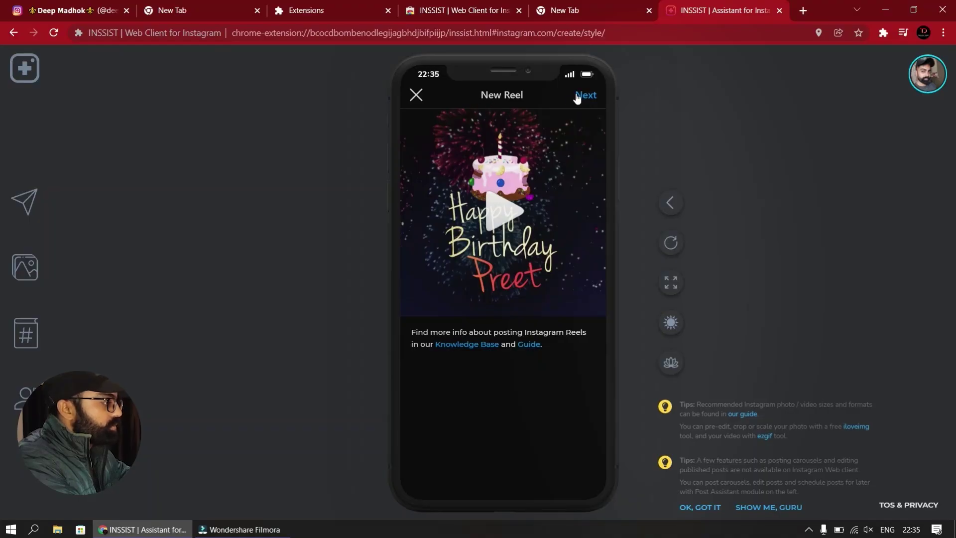
click(421, 99)
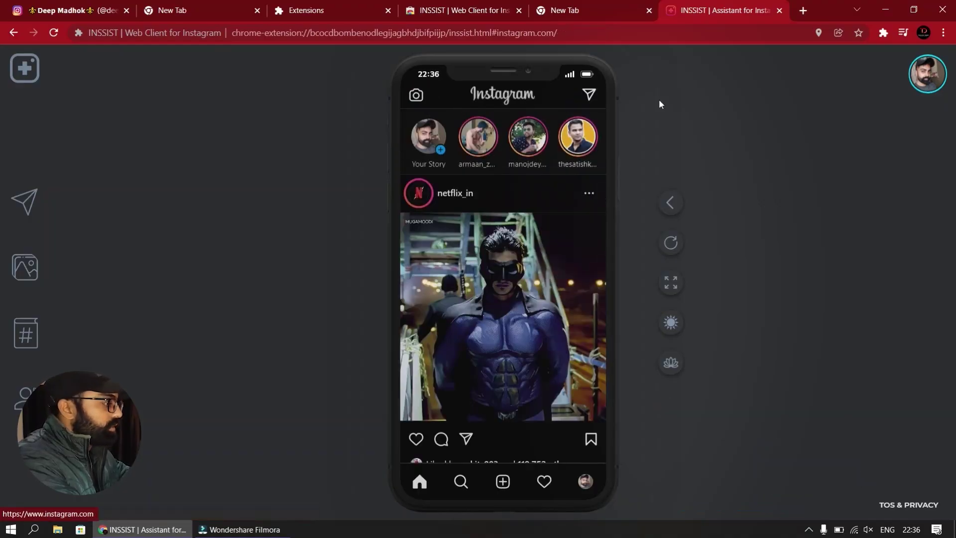